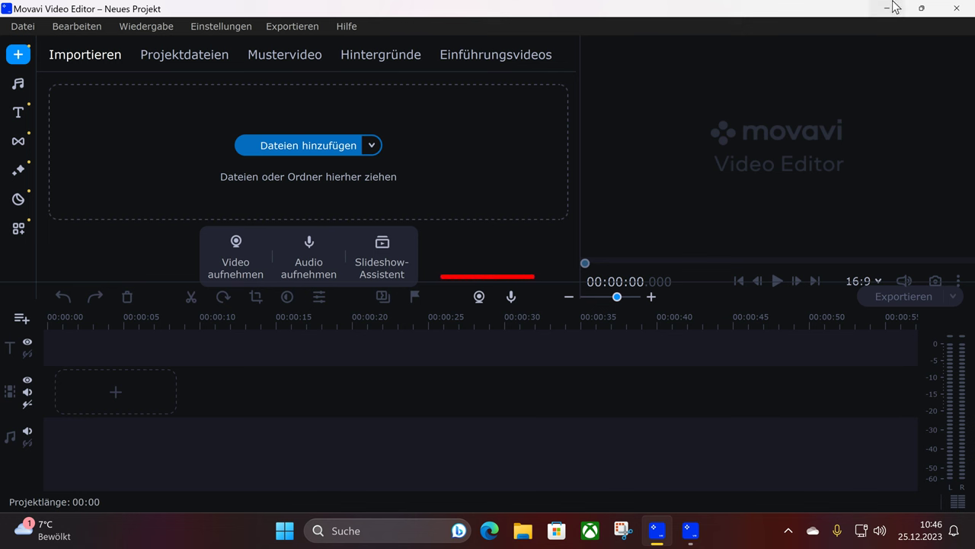
Open the saved FortniteSurvival project.
left_click(20, 29)
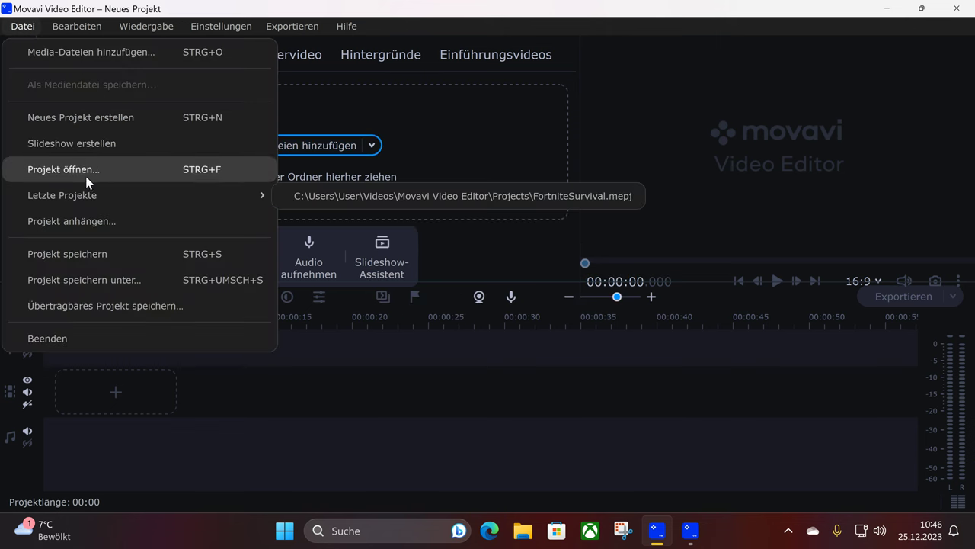
left_click(80, 168)
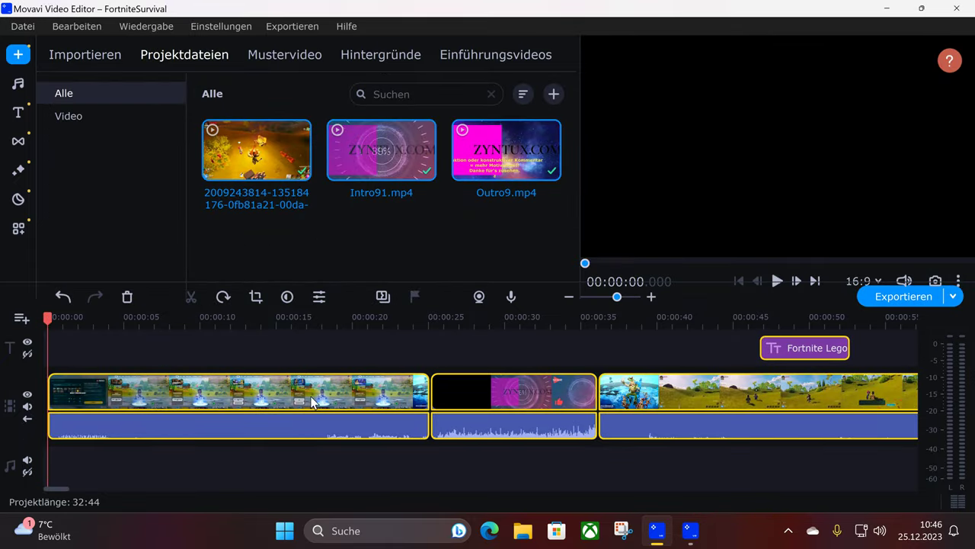
Zoom the timeline in by one level and lower its upper edge to enlarge the media and preview area.
left_click(652, 304)
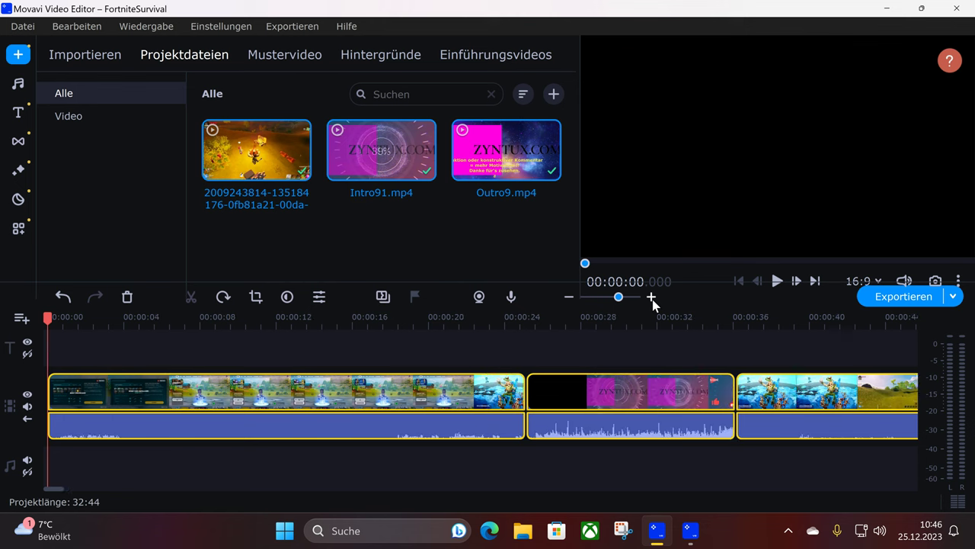
left_click(652, 303)
left_click(652, 302)
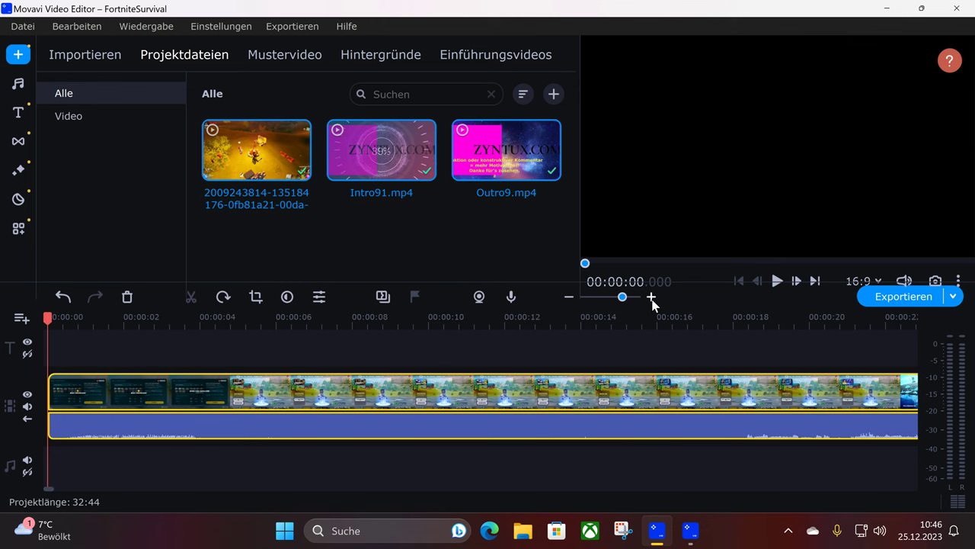
scroll(491, 305, "right", 5)
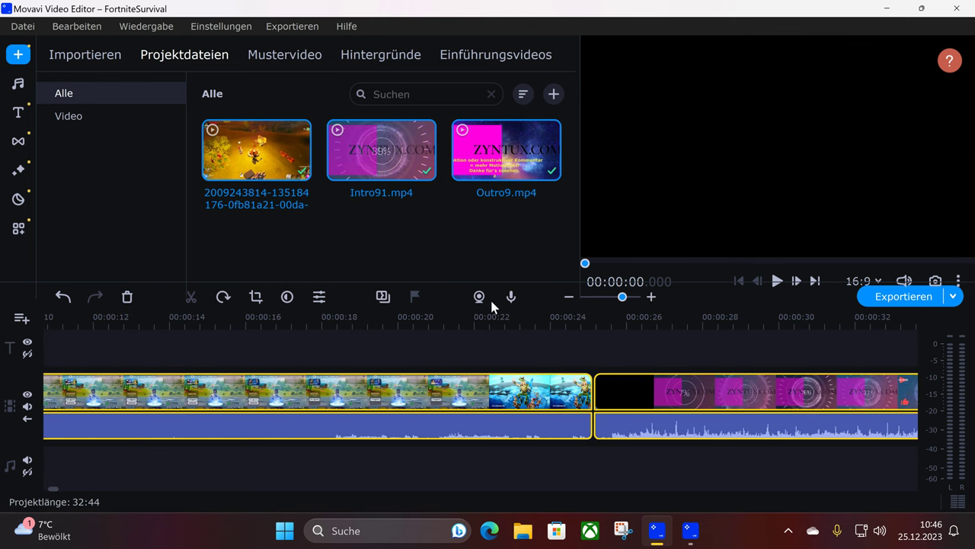
left_click(570, 298)
left_click(570, 299)
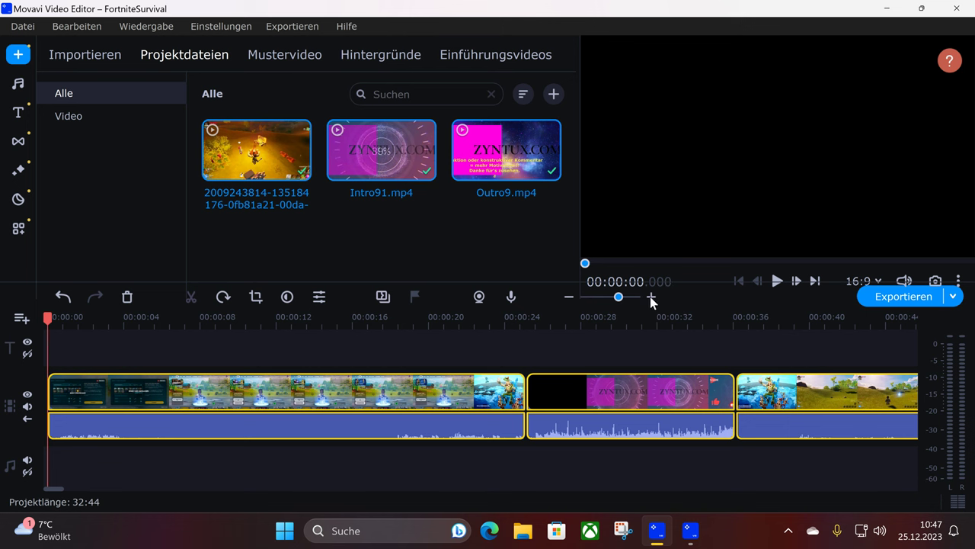
left_click_drag(518, 283, 518, 300)
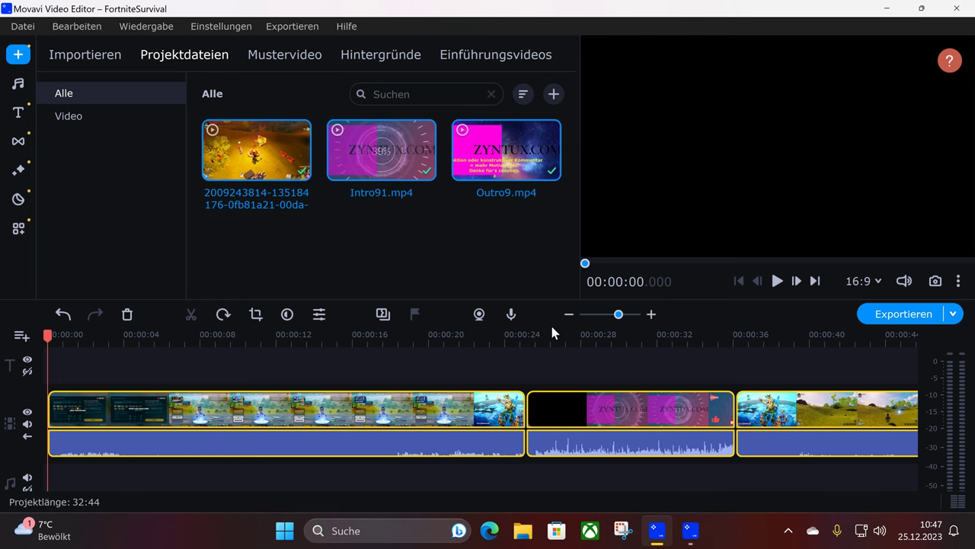
Switch to the other Movavi Video Editor window and open the FotniteRocketRace project there.
left_click(688, 531)
mouse_move(660, 523)
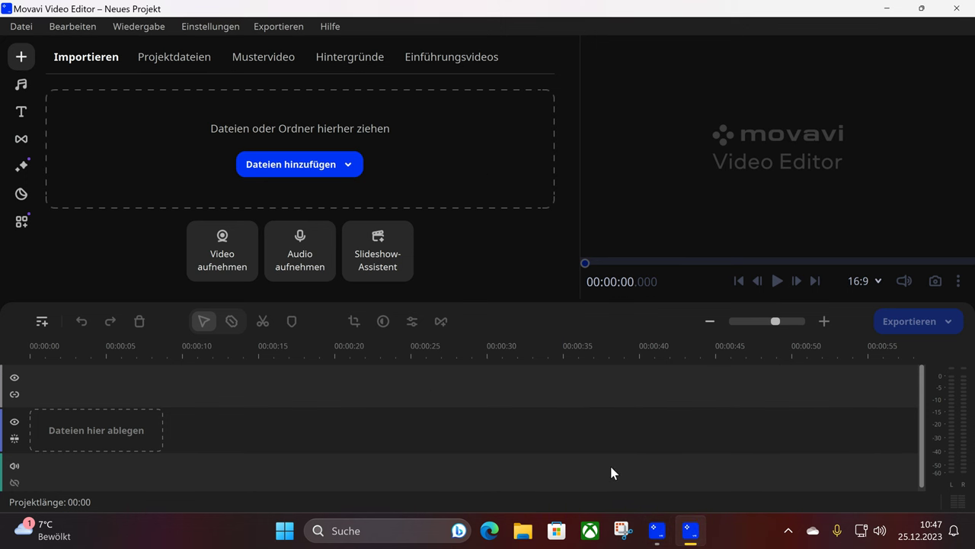
left_click(654, 531)
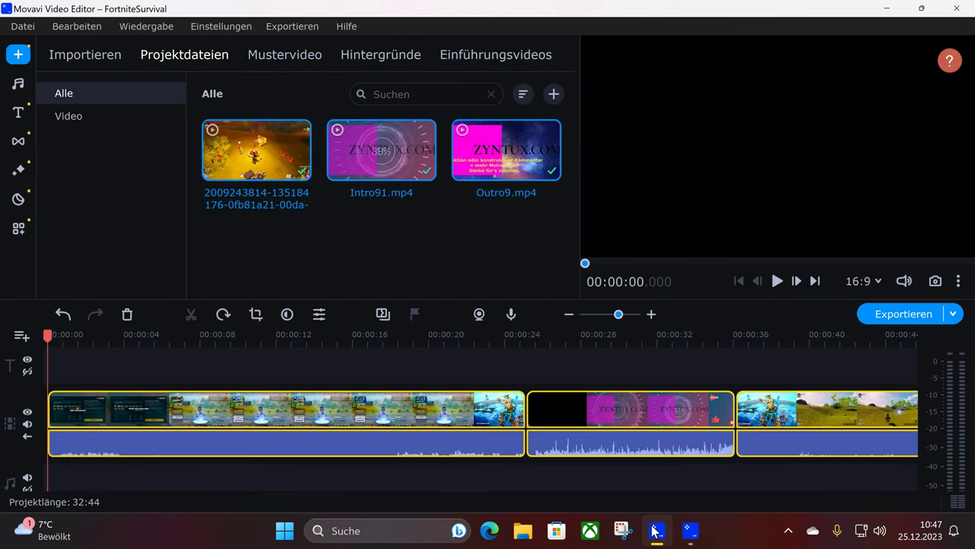
left_click(690, 531)
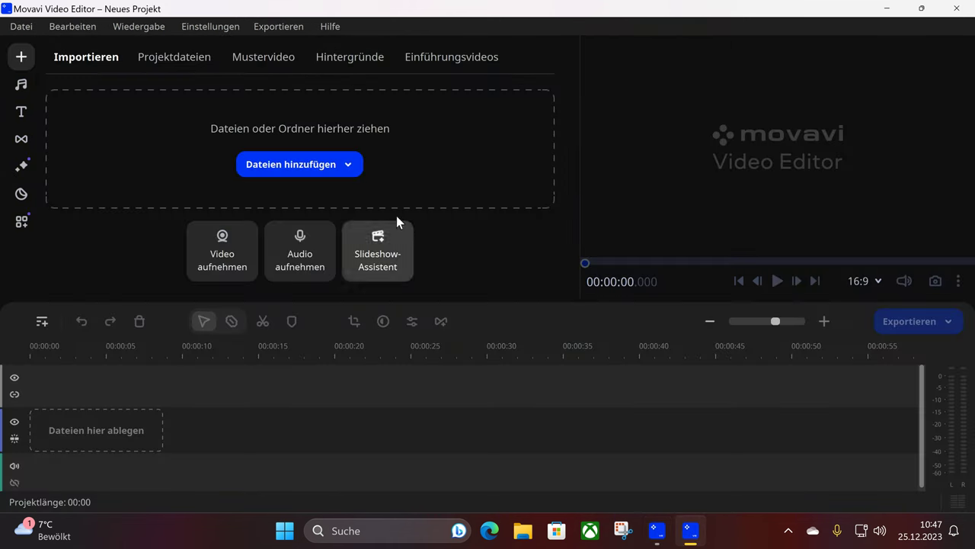
left_click(23, 28)
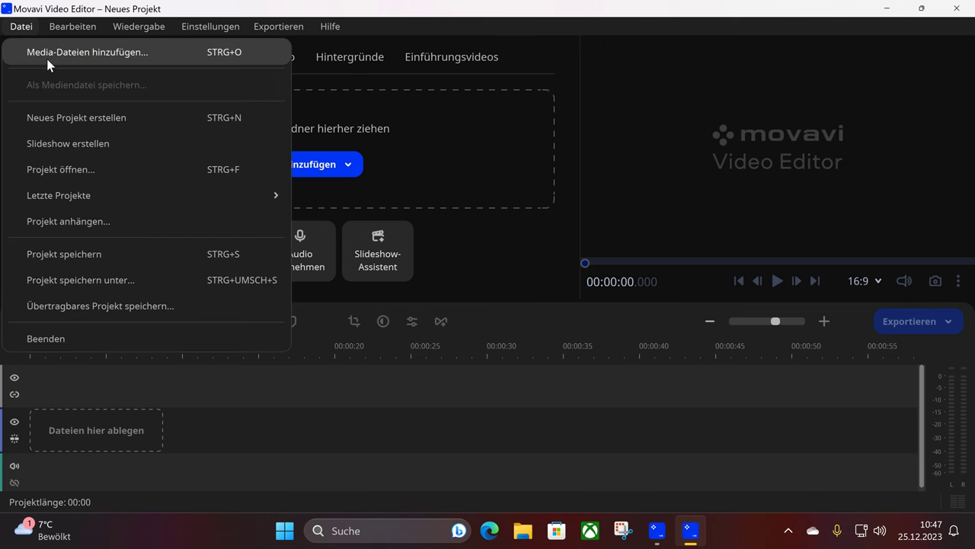
left_click(74, 175)
double_click(271, 171)
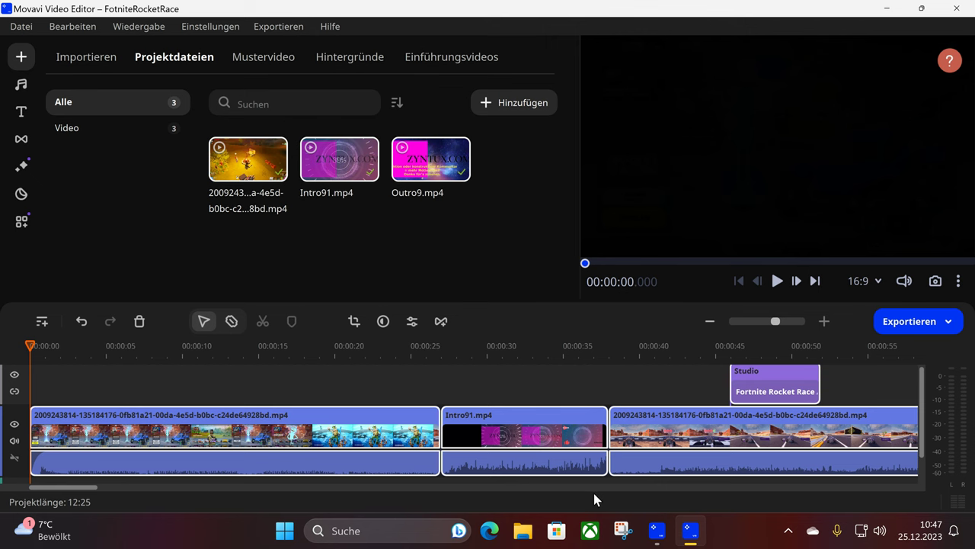
Compare the two editor windows and examine the FortniteSurvival timeline through the intro and the gameplay clips at different zoom levels.
left_click(657, 533)
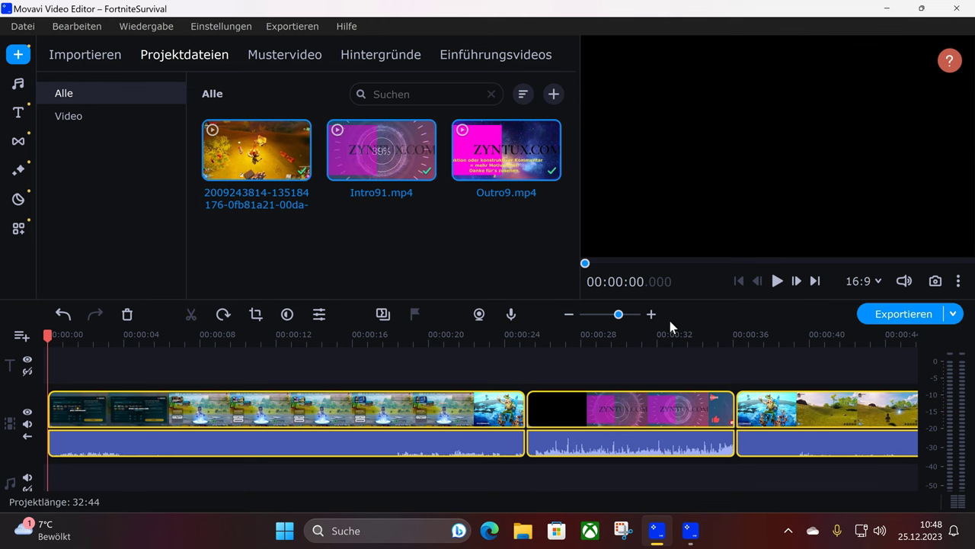
left_click(690, 531)
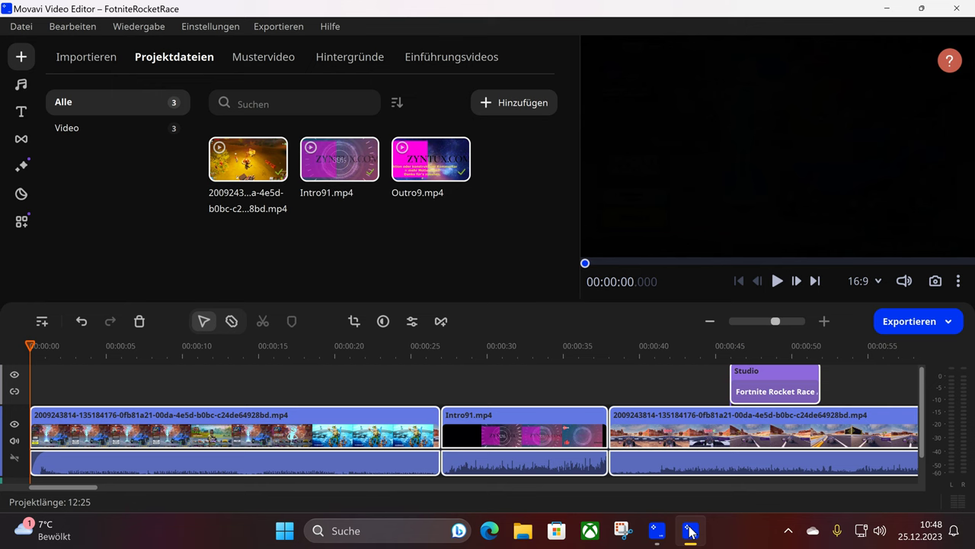
left_click(657, 530)
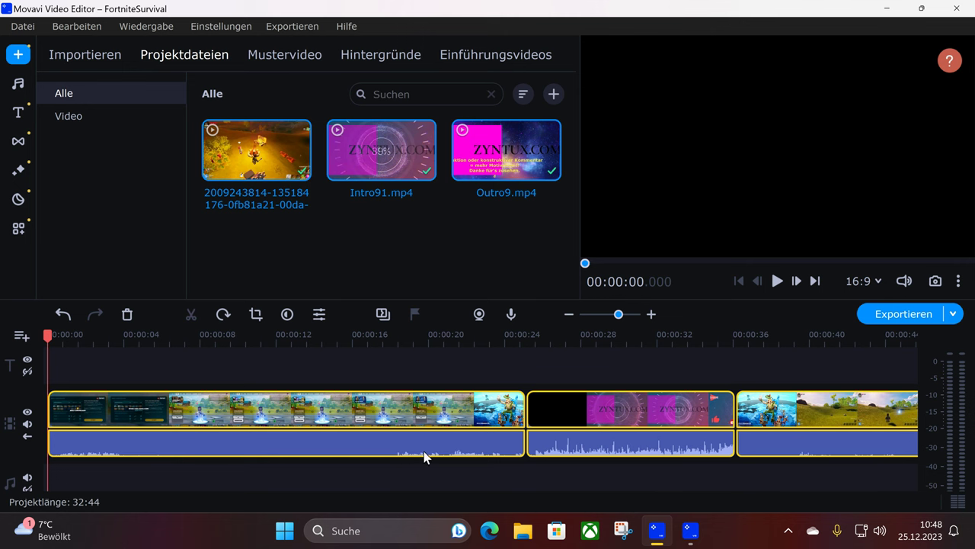
scroll(744, 440, "down", 10)
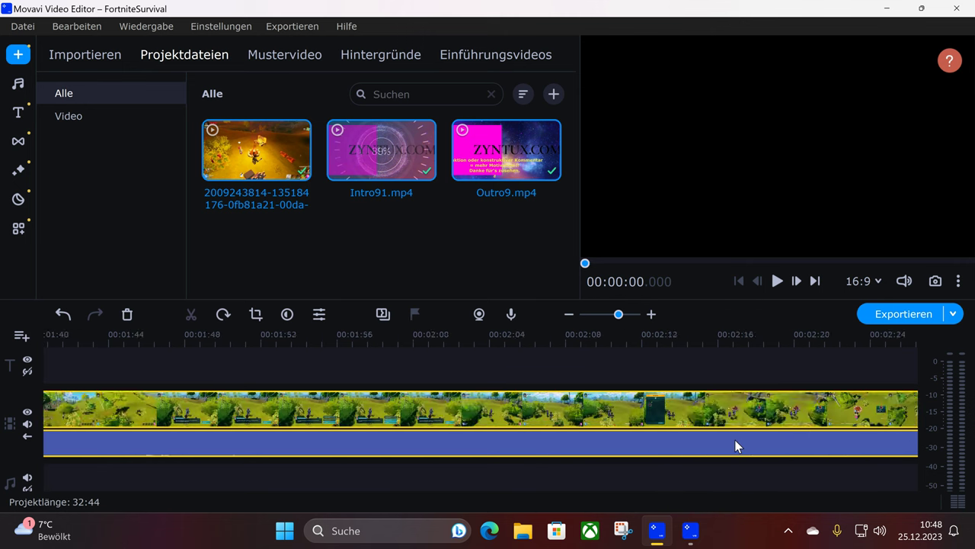
scroll(736, 441, "up", 4)
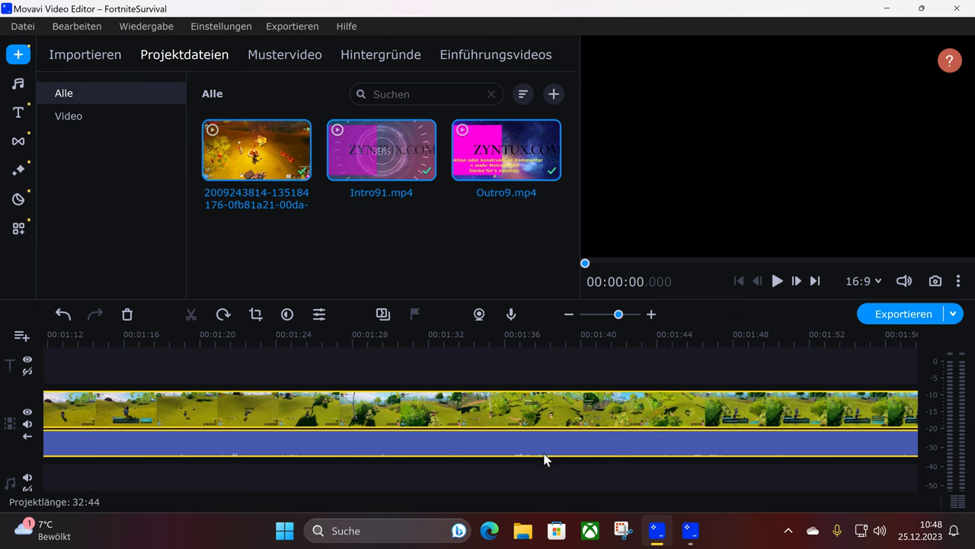
left_click(651, 314)
left_click(652, 314)
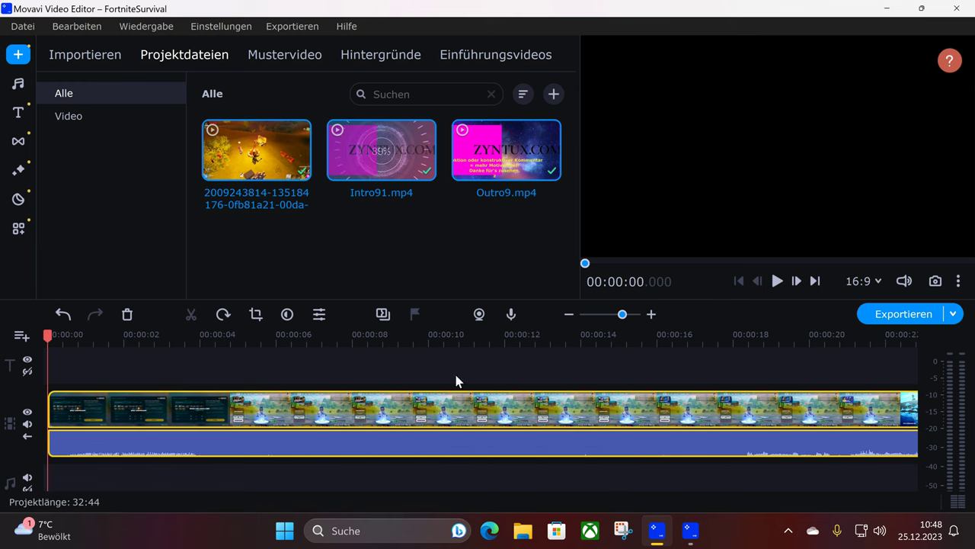
scroll(290, 420, "down", 6)
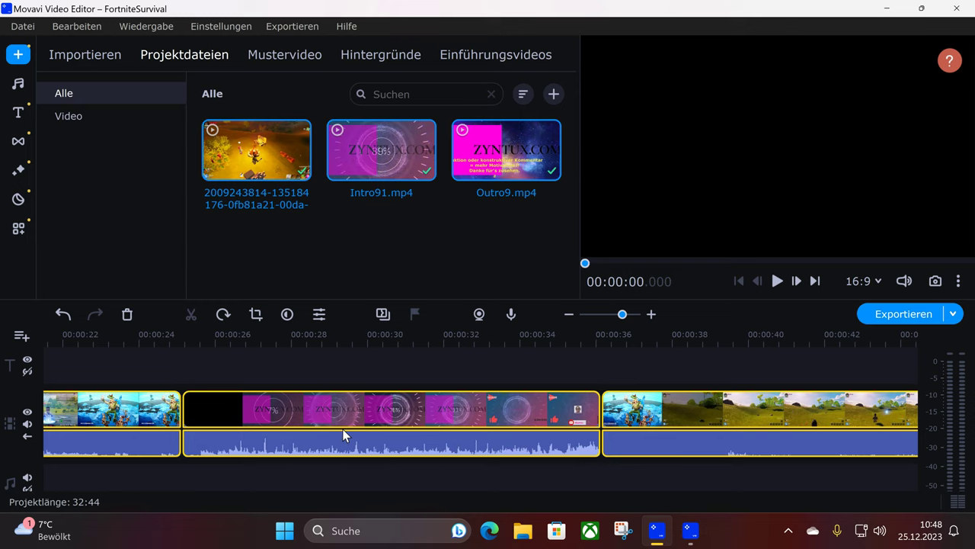
scroll(346, 432, "down", 3)
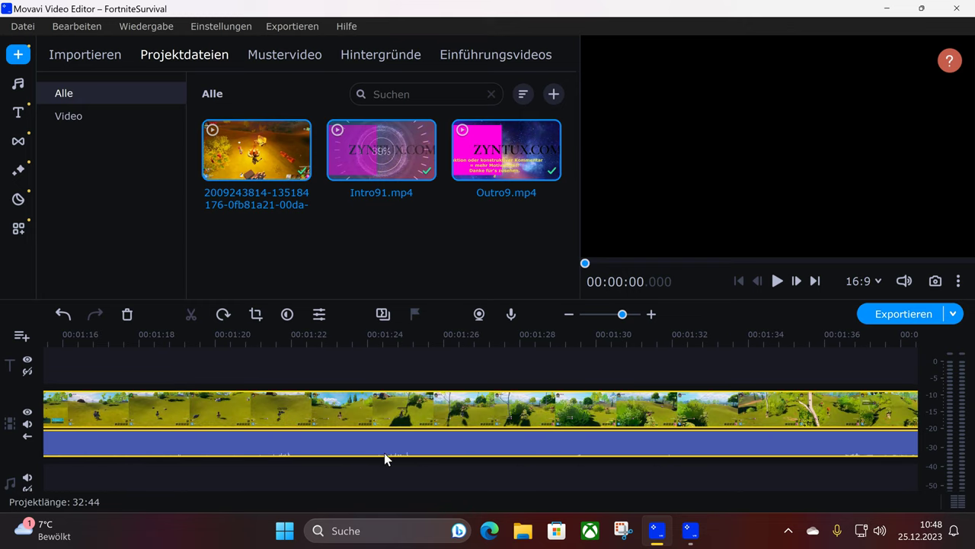
Switch to the FotniteRocketRace window and examine its timeline clips up to about 00:03:20.
left_click(689, 529)
scroll(644, 454, "down", 6)
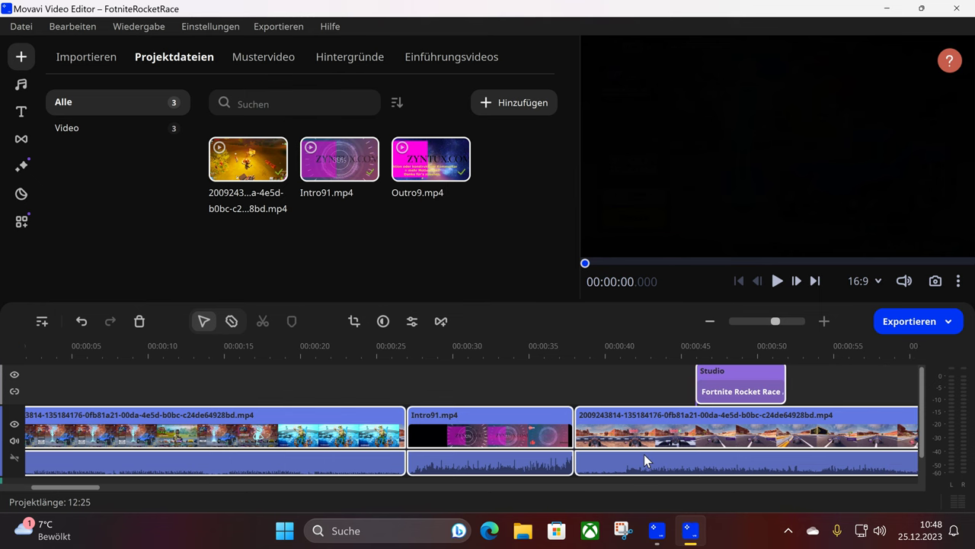
scroll(628, 453, "down", 4)
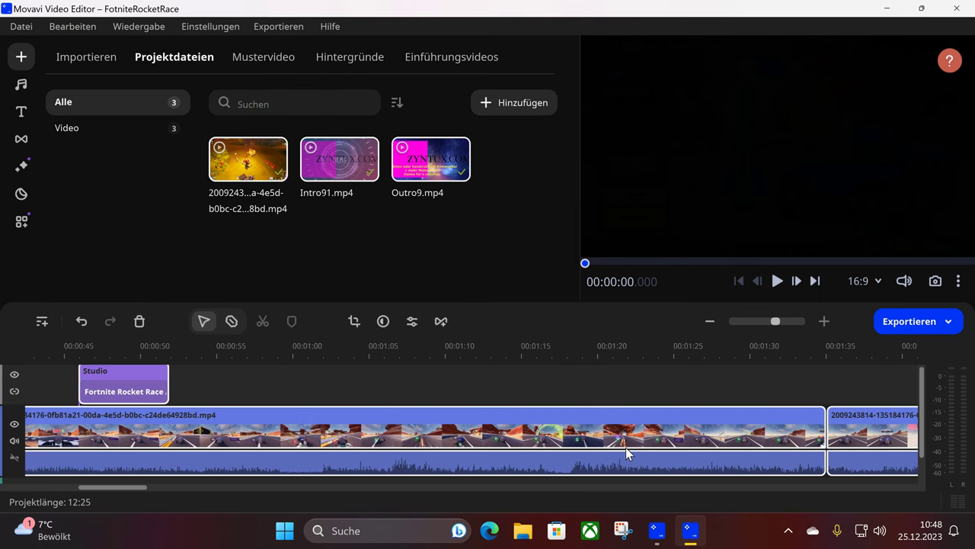
scroll(615, 448, "down", 7)
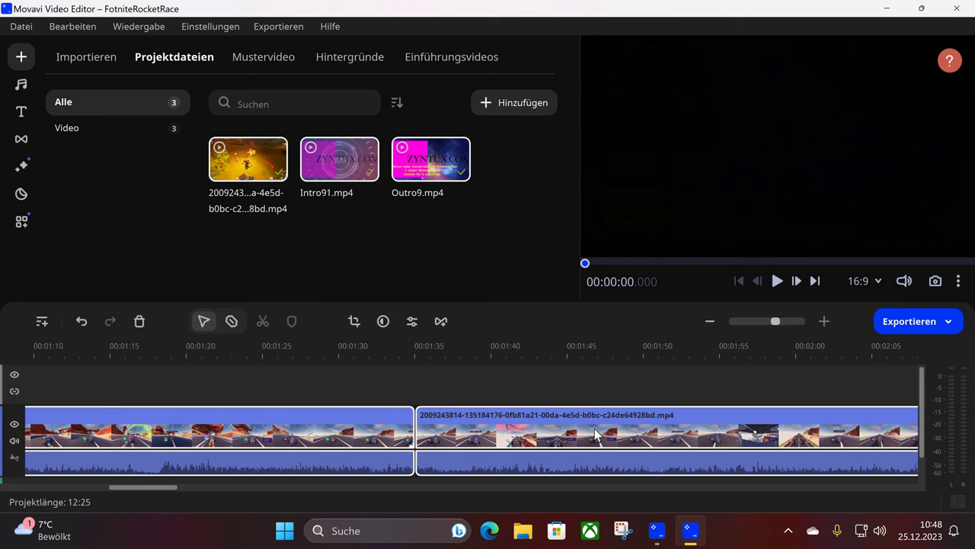
scroll(686, 435, "down", 12)
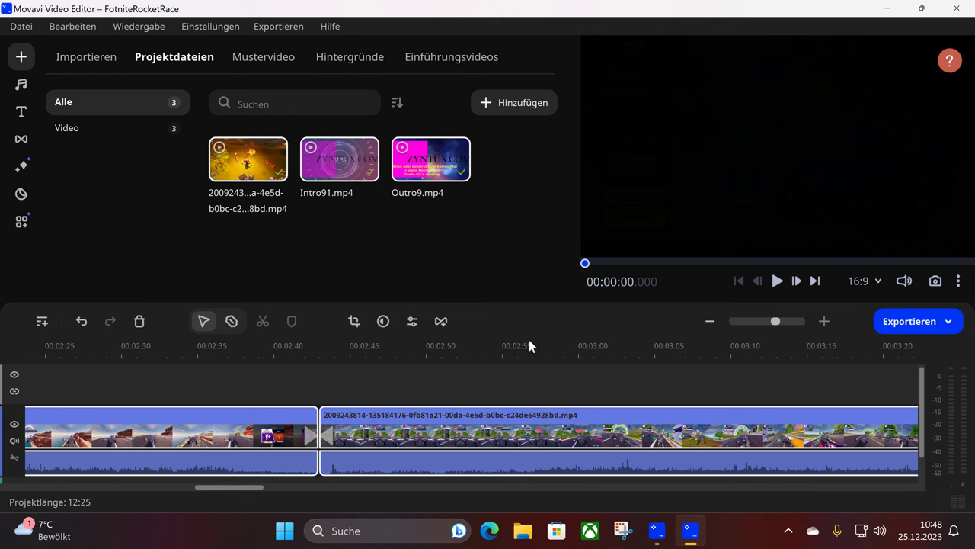
Split the gameplay clip at about 00:02:59 with the razor tool, and undo the split.
left_click(232, 320)
left_click(245, 387)
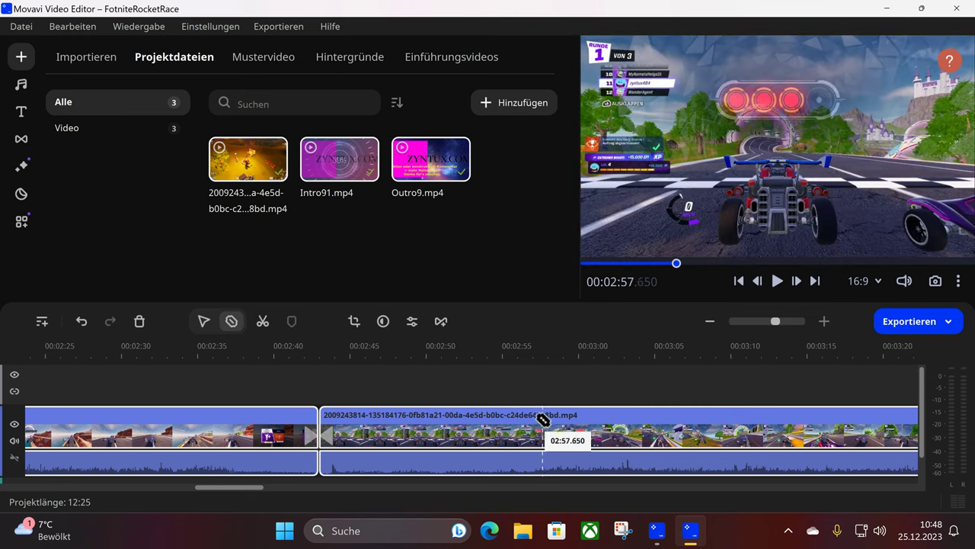
left_click(567, 418)
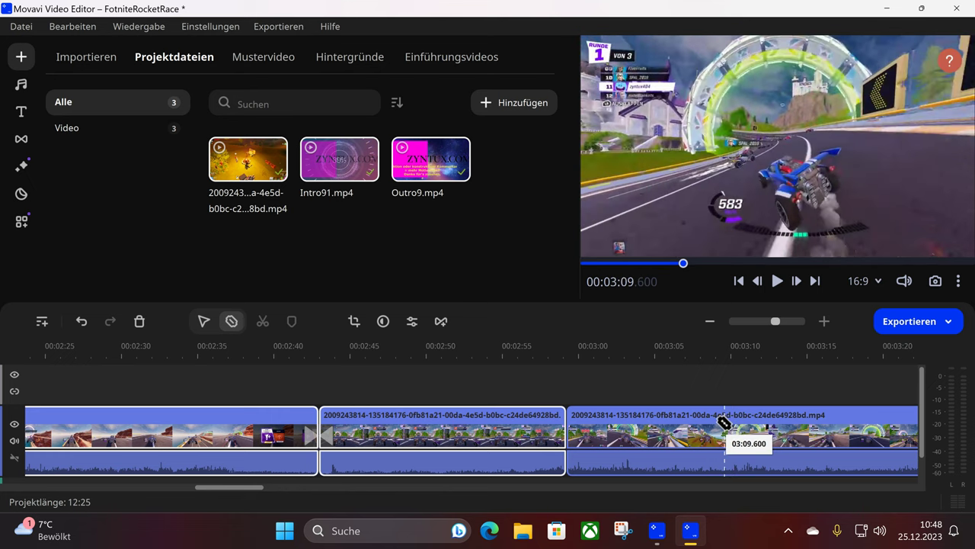
key("ctrl+z")
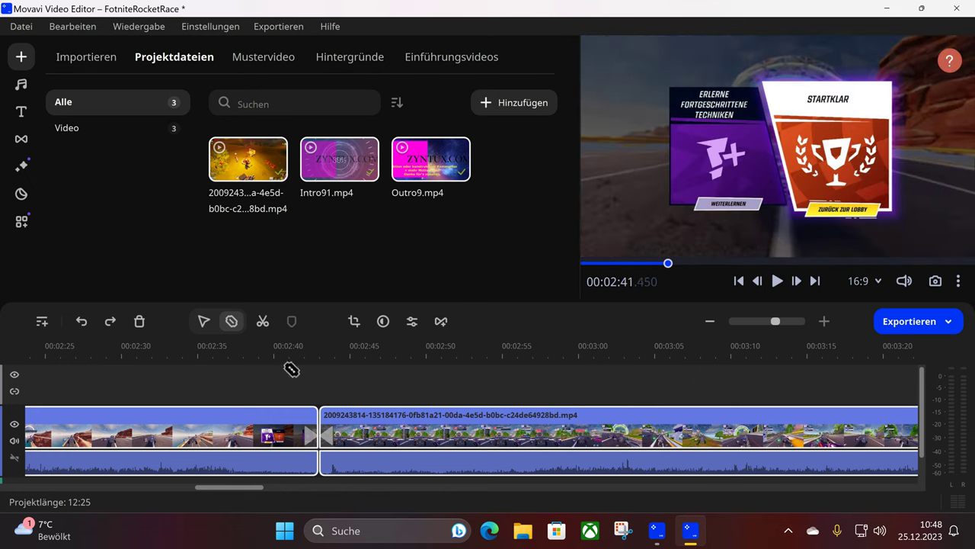
Return to the selection tool, select the gameplay clip after the transition and place the playhead at 00:02:49.750.
left_click(204, 321)
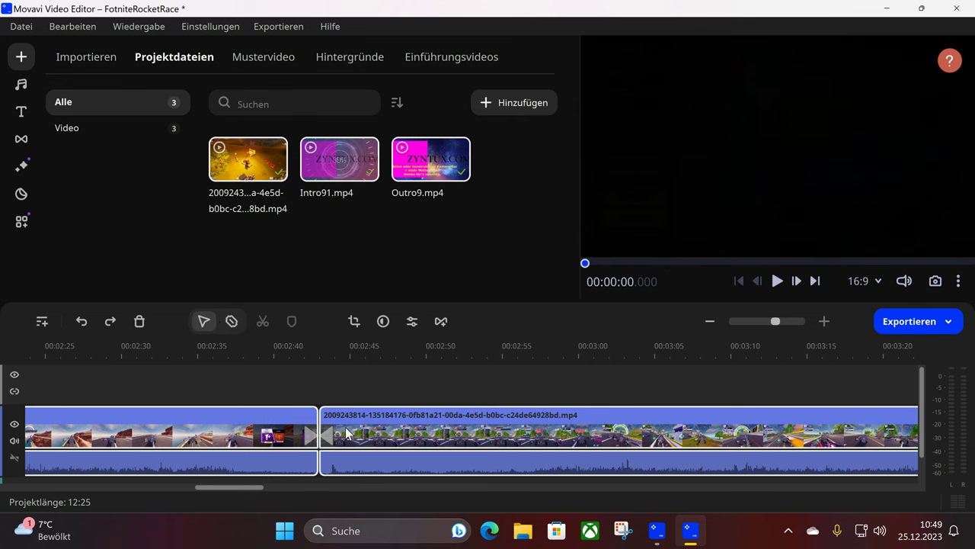
left_click(262, 420)
left_click(364, 420)
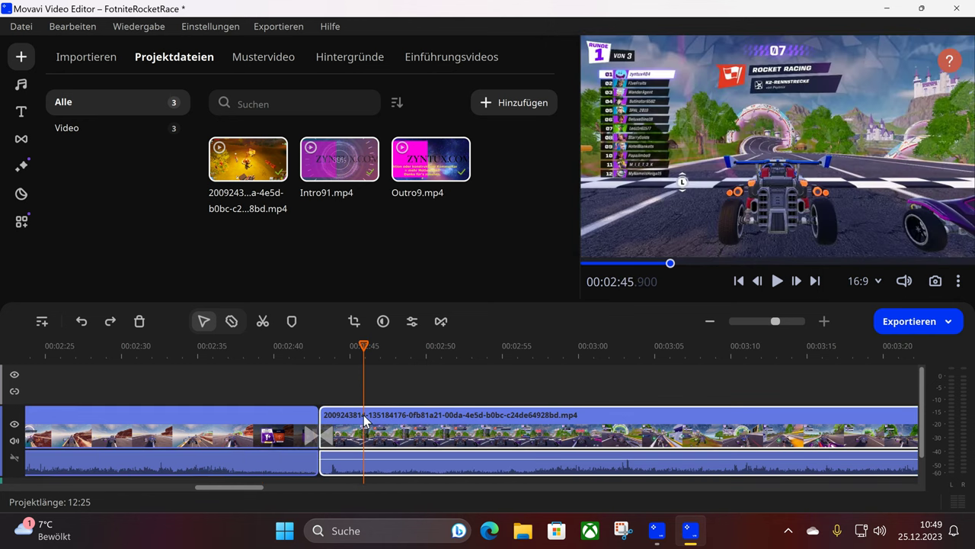
left_click(422, 424)
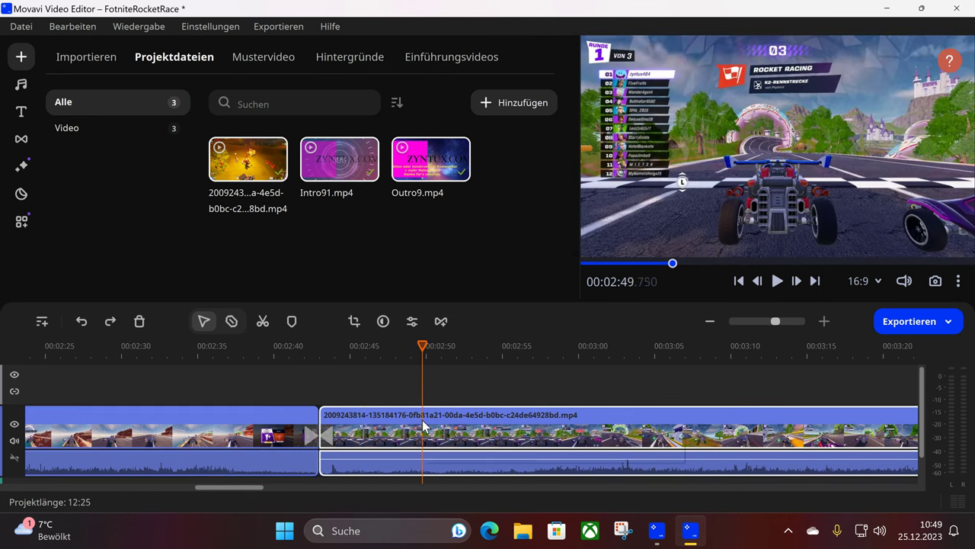
Split the selected clip at the playhead and undo the split.
key("ctrl+b")
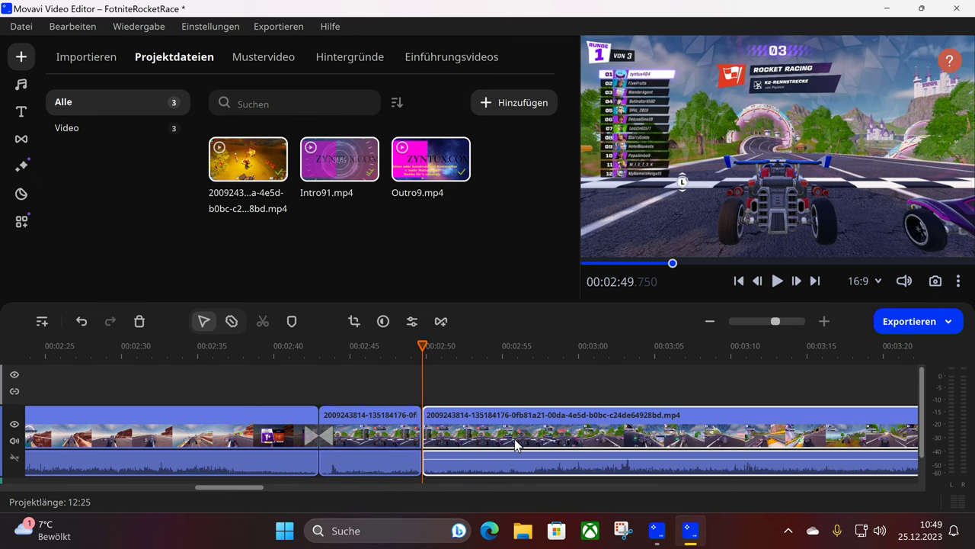
key("ctrl+z")
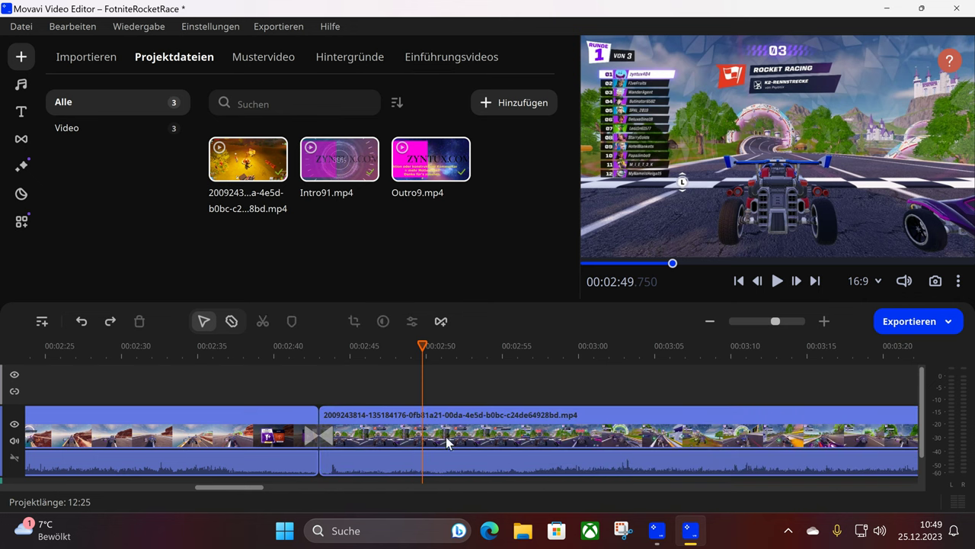
View the clip's context commands, including Teilen, and open its Zuschneiden und drehen settings.
right_click(420, 435)
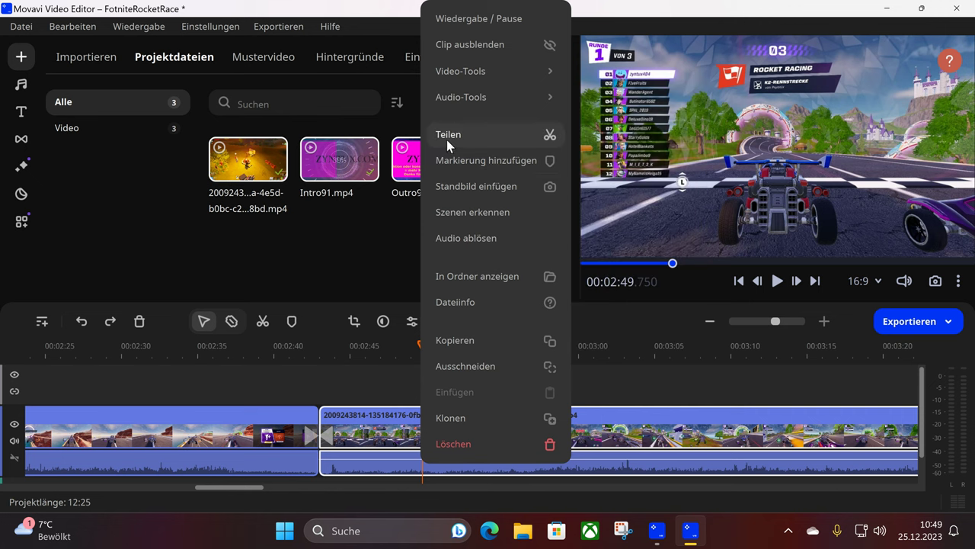
left_click(178, 312)
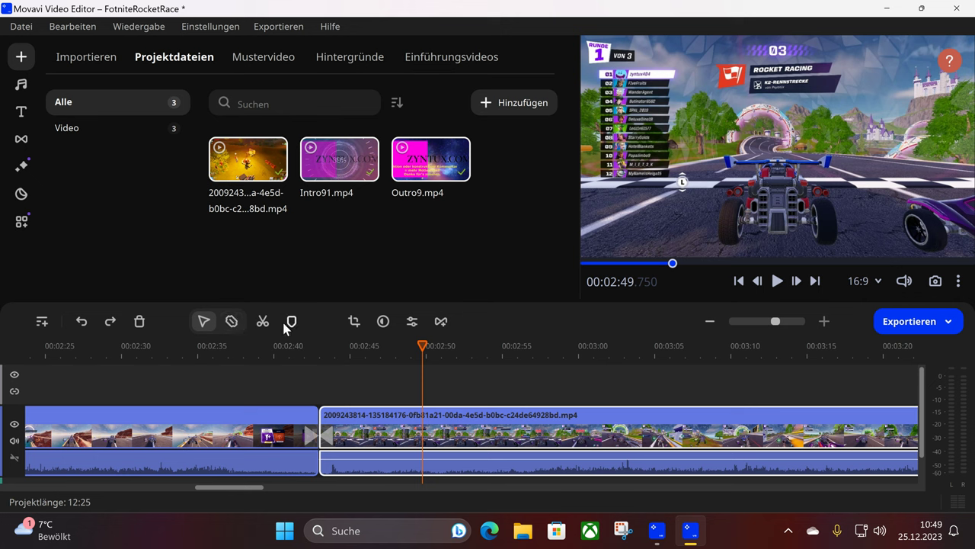
left_click(353, 323)
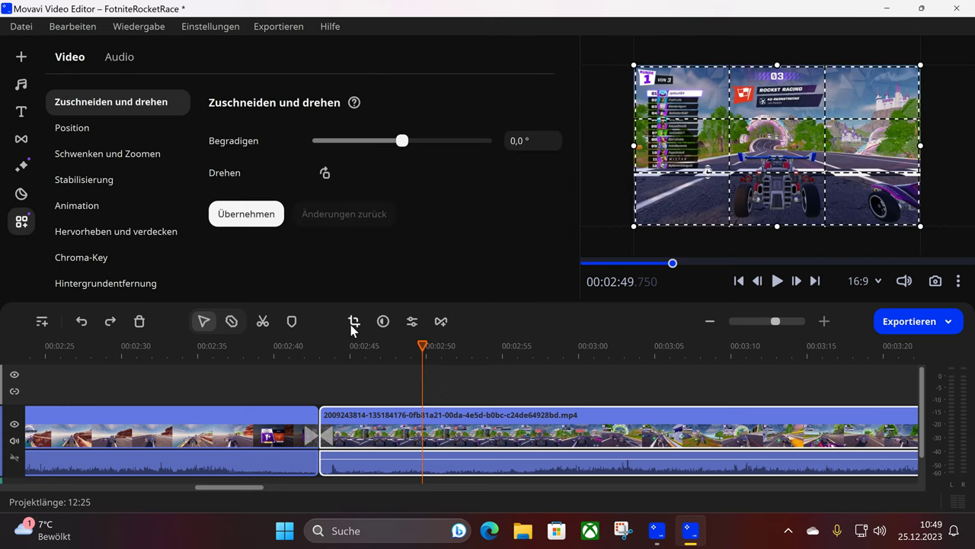
Open the Übergangseffekte settings and look through the available transition styles, leaving Zufällige Übergänge selected.
left_click(441, 322)
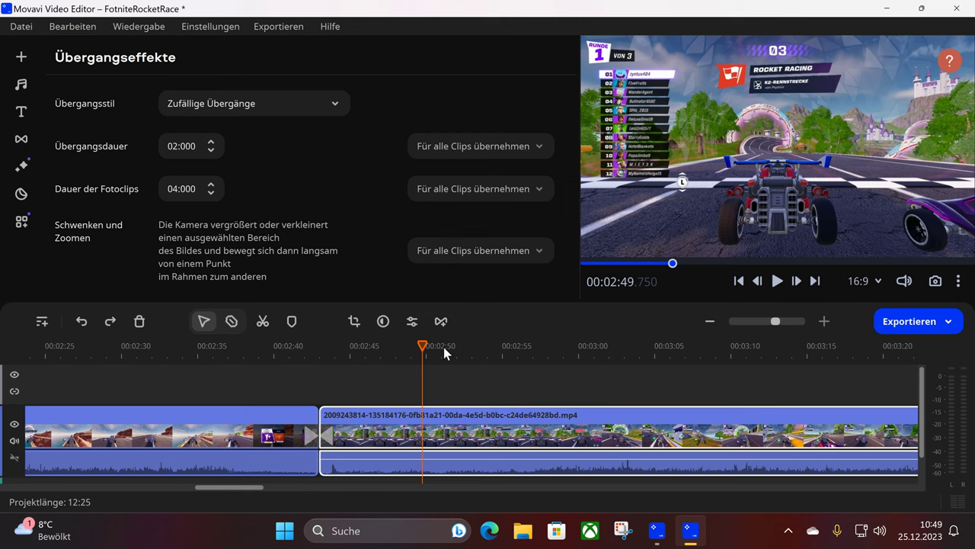
left_click(242, 110)
scroll(251, 304, "down", 10)
scroll(246, 297, "up", 10)
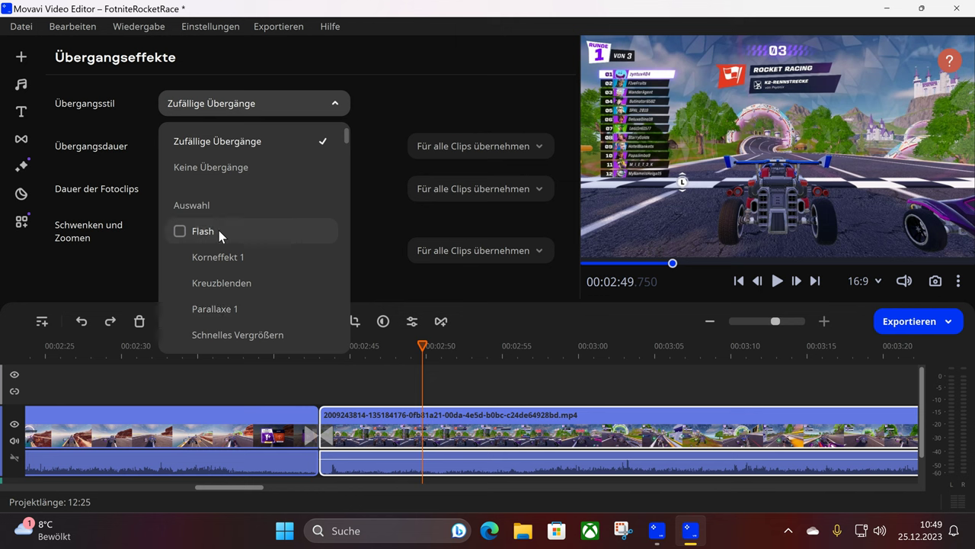
scroll(219, 230, "down", 4)
scroll(266, 255, "down", 5)
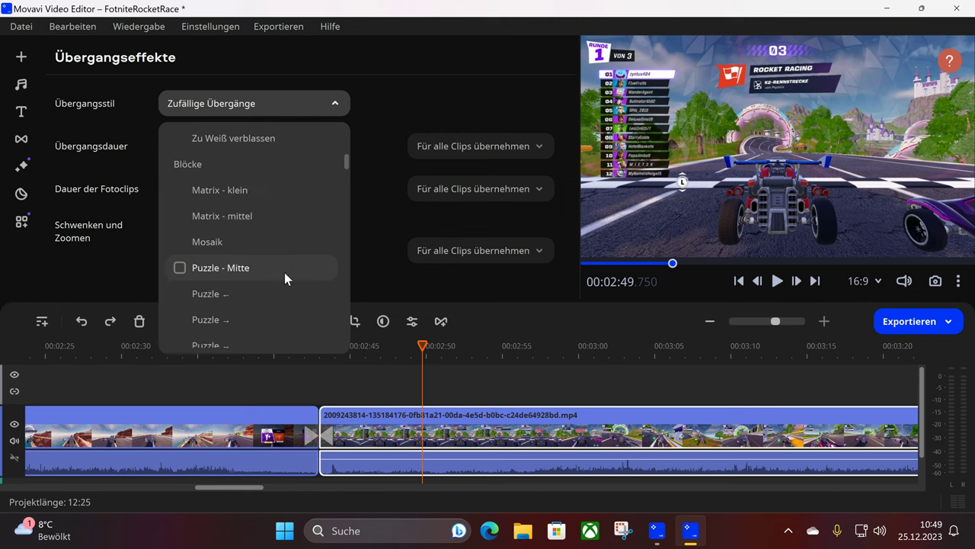
left_click(388, 273)
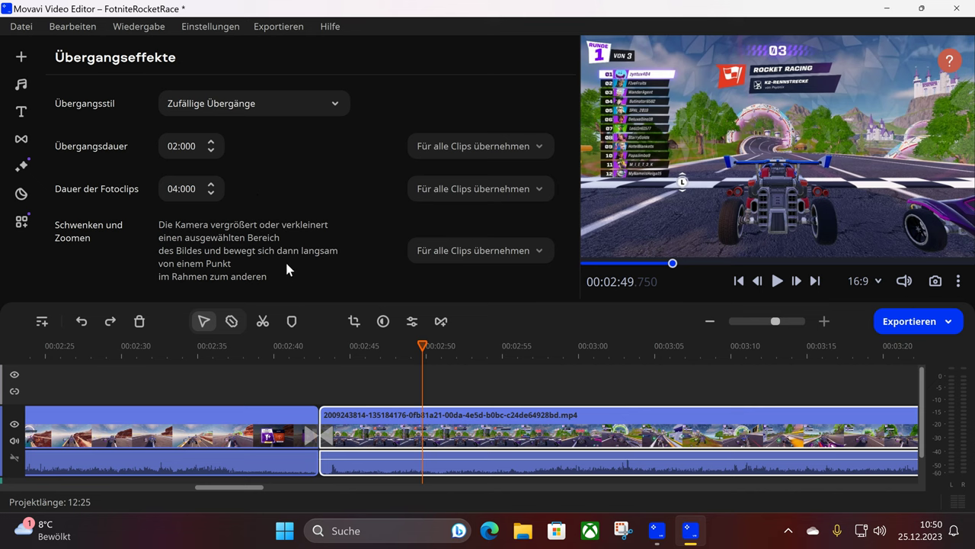
Open the Schnellstarttutorial and go through all its pages from importing files to exporting the result.
left_click(336, 27)
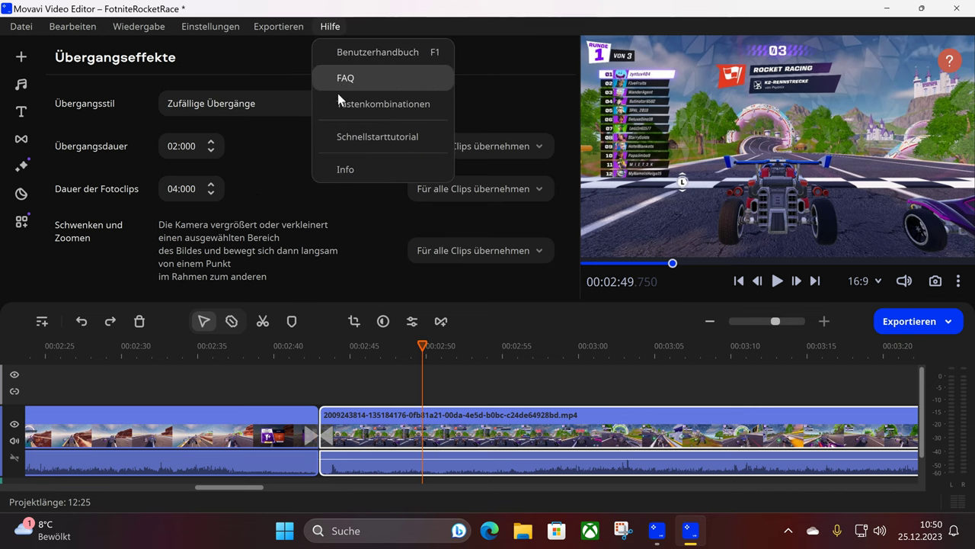
left_click(340, 135)
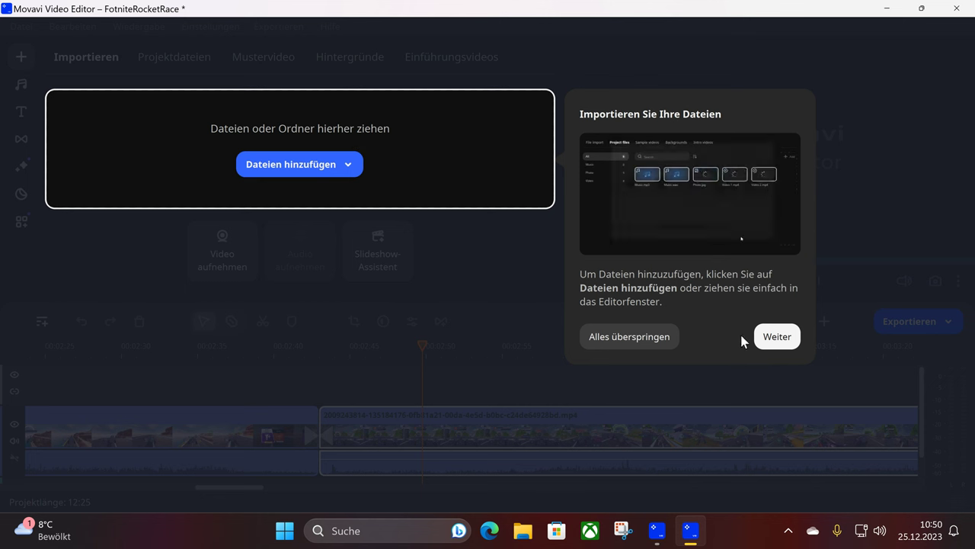
left_click(767, 337)
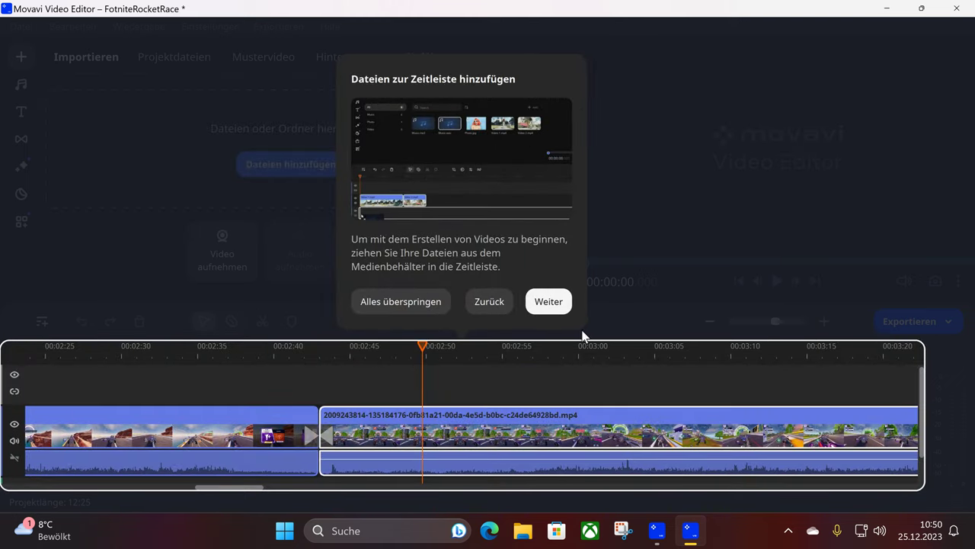
left_click(548, 317)
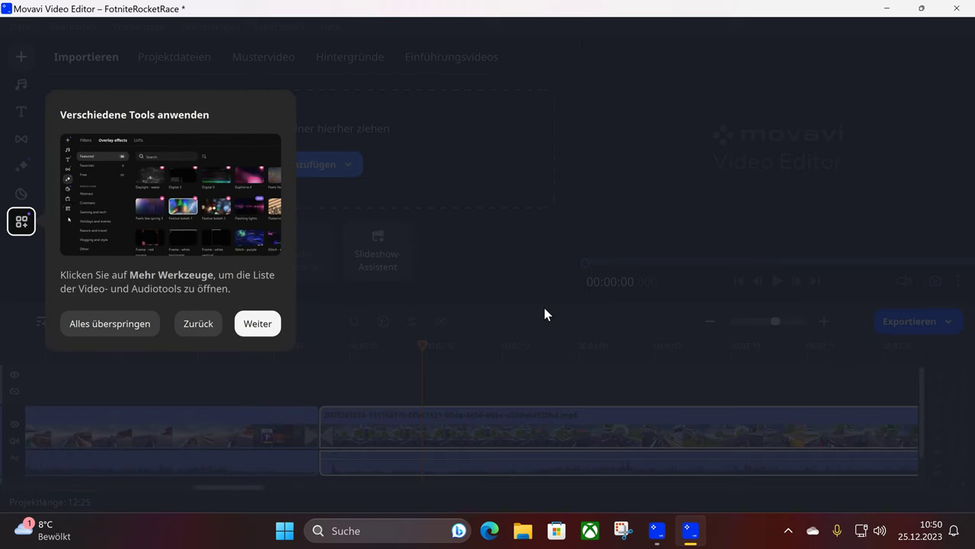
left_click(260, 329)
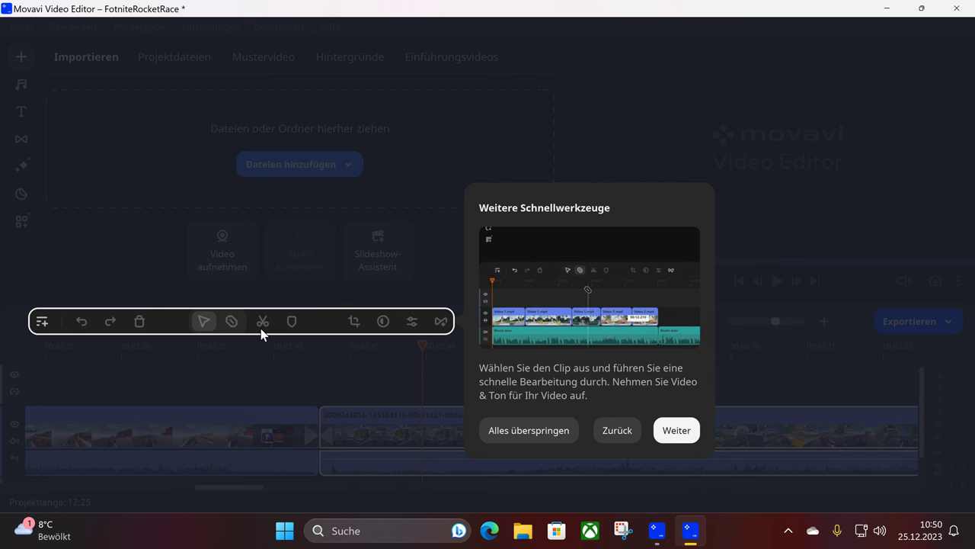
left_click(677, 430)
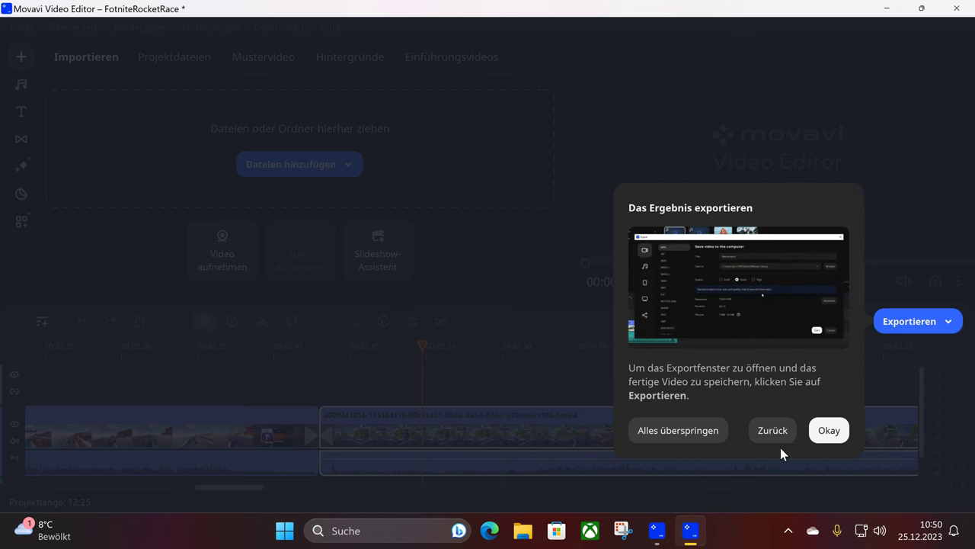
left_click(831, 427)
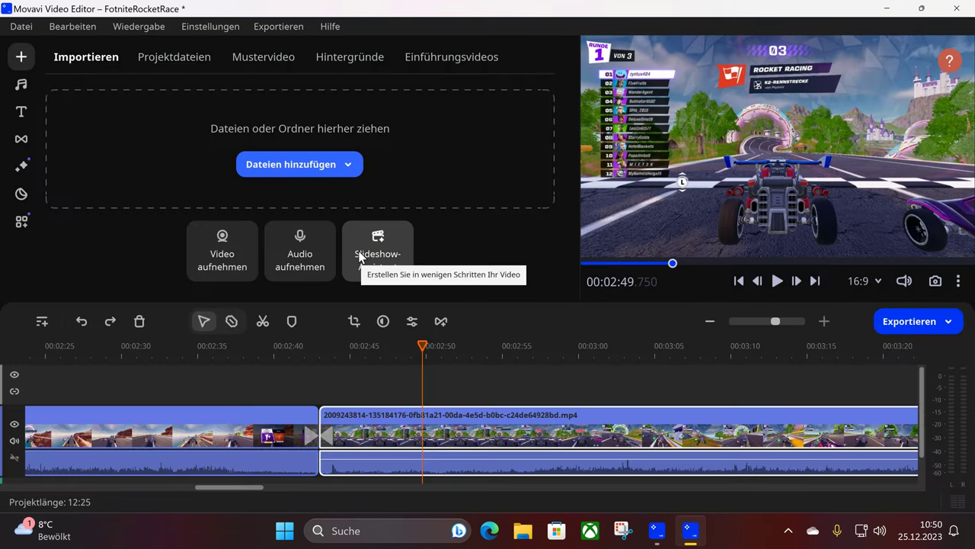
Compare the Importieren and Projektdateien views, and try to place the gameplay video at the timeline transition near 00:02:42.
scroll(406, 347, "up", 1)
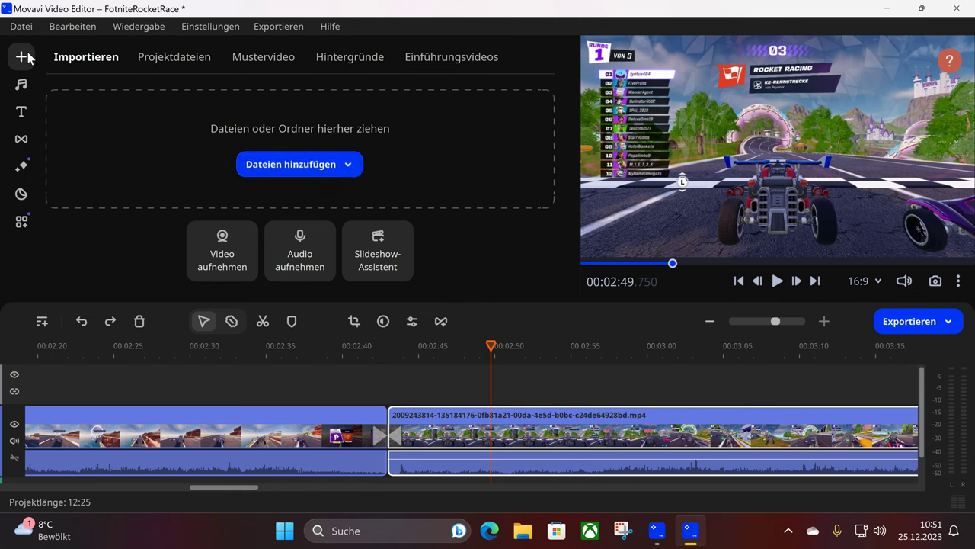
left_click(160, 59)
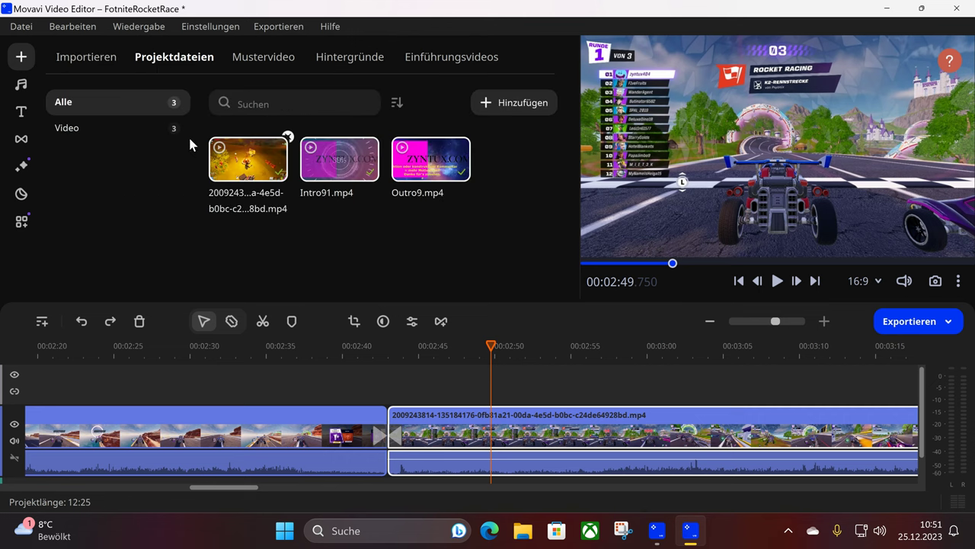
left_click(110, 67)
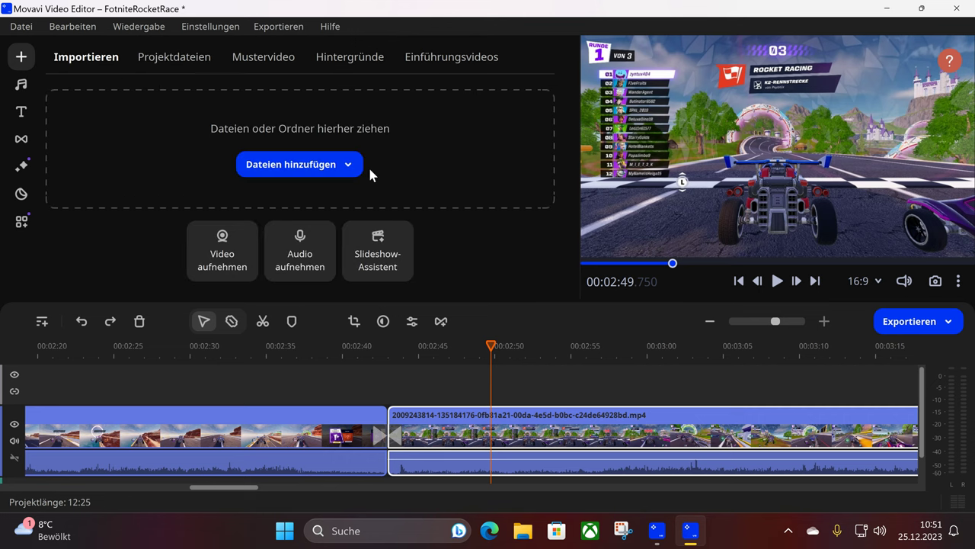
left_click(175, 57)
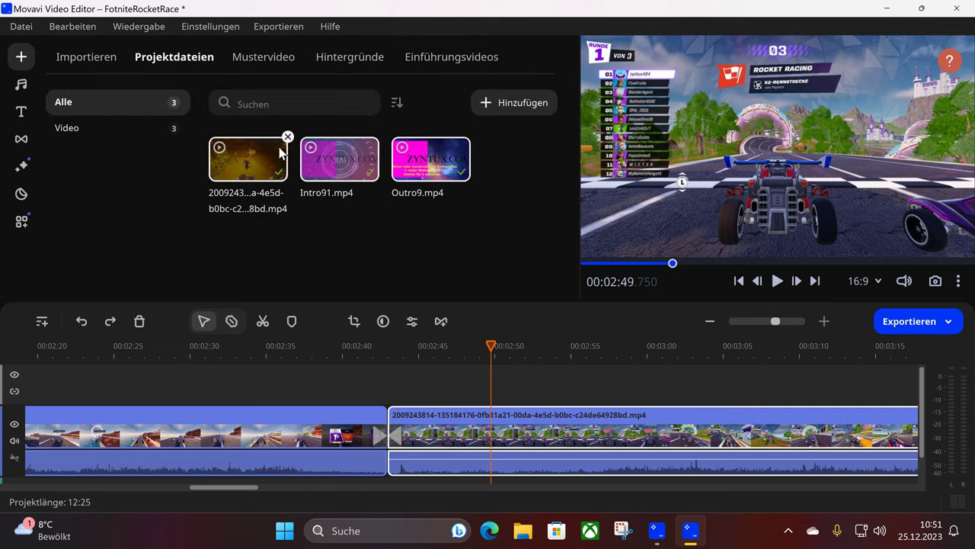
left_click_drag(248, 158, 388, 430)
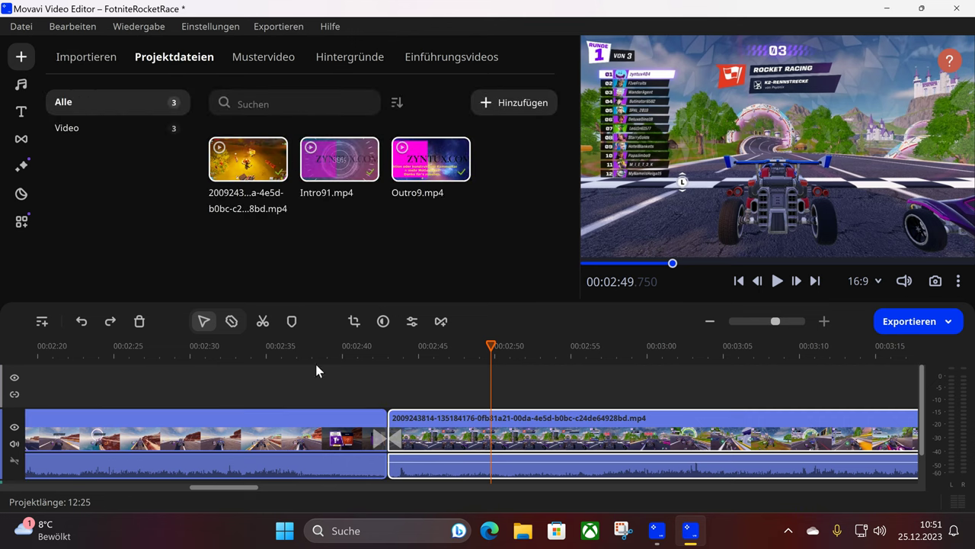
Open the video filters, acknowledge the introductory hint and look through the Auswahl filters.
scroll(314, 361, "up", 10)
scroll(349, 415, "up", 10)
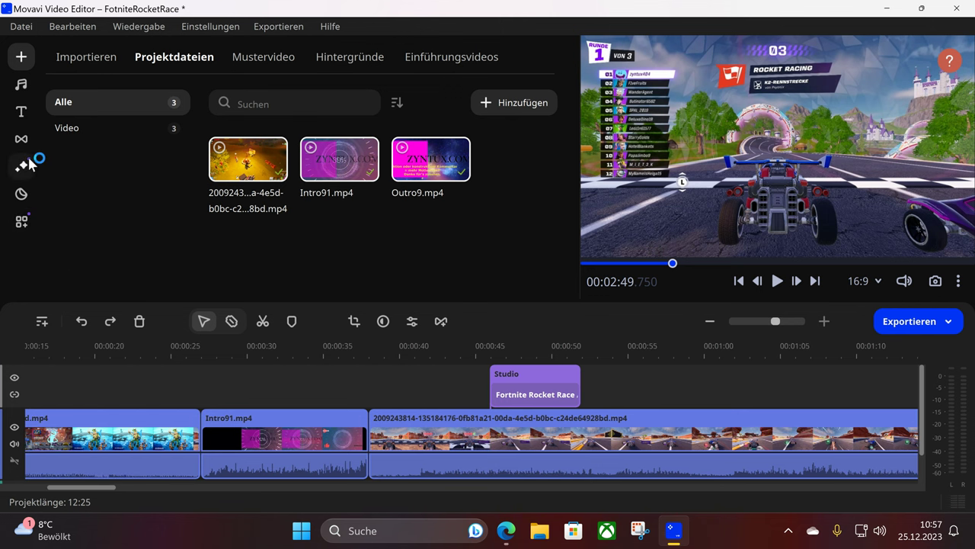
left_click(28, 164)
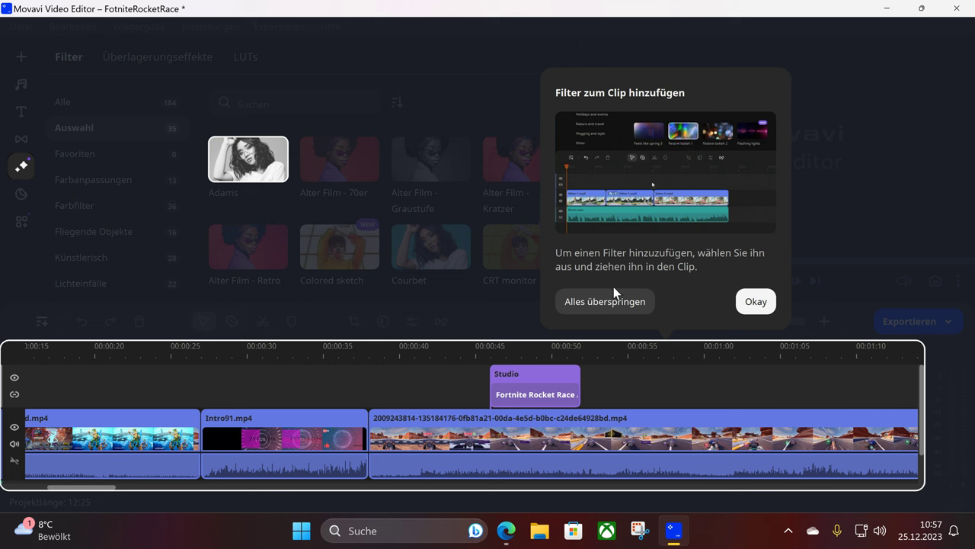
left_click(753, 298)
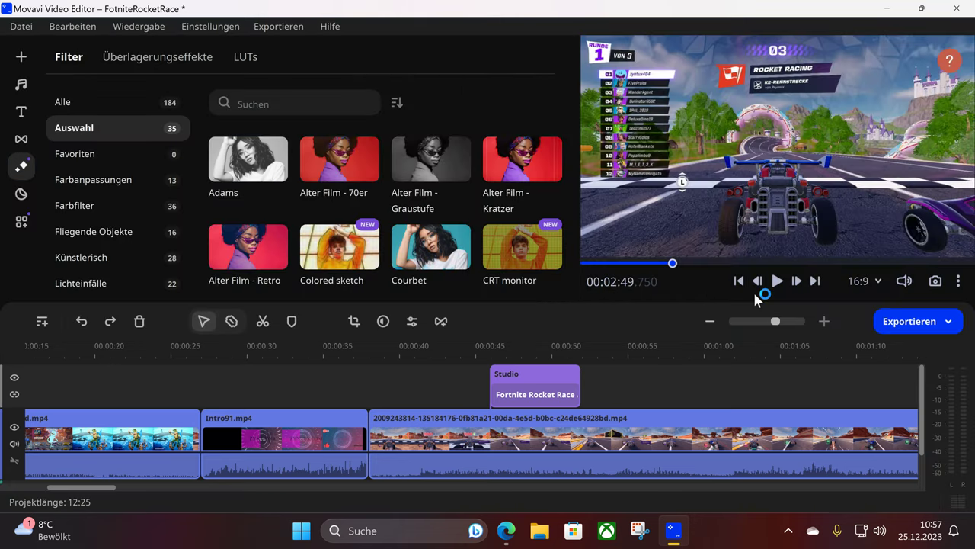
scroll(443, 360, "up", 2)
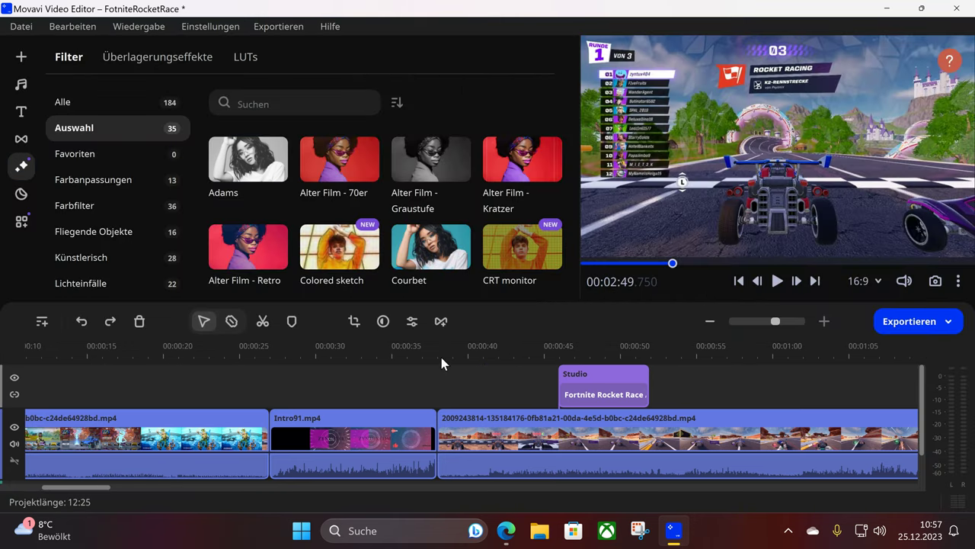
scroll(441, 357, "up", 1)
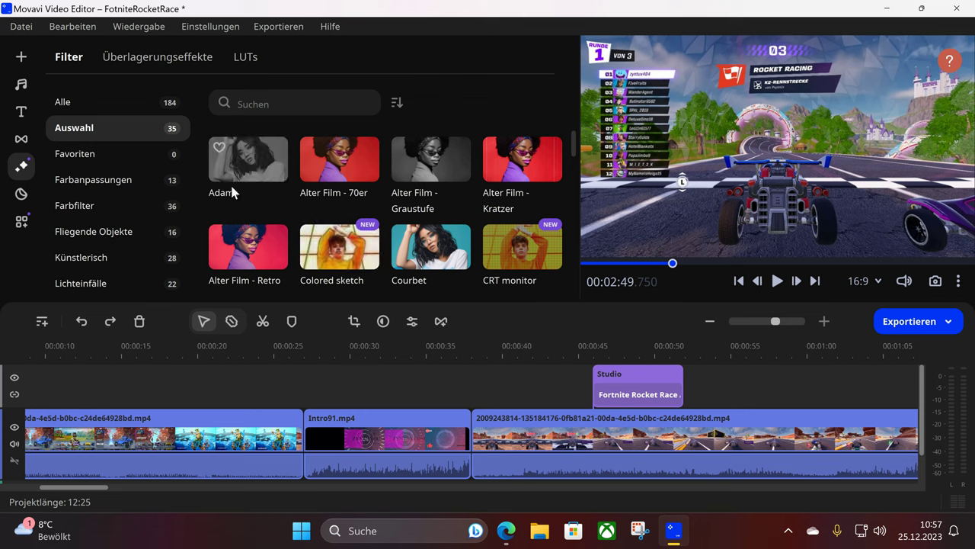
scroll(314, 204, "down", 1)
scroll(314, 205, "down", 10)
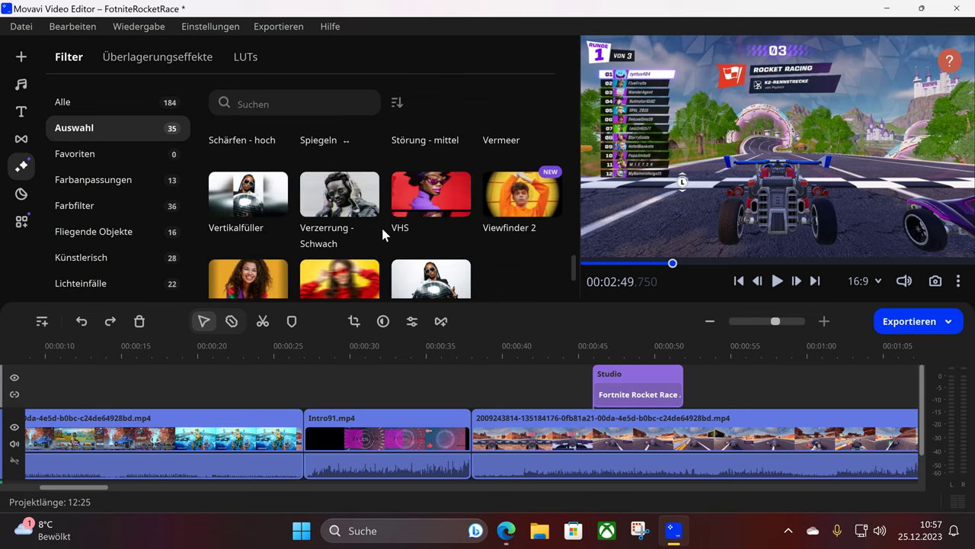
Apply the Viewfinder 2 filter to the Intro91.mp4 clip, preview it in playback and undo the filter.
scroll(381, 225, "down", 1)
left_click_drag(531, 160, 336, 435)
key("space")
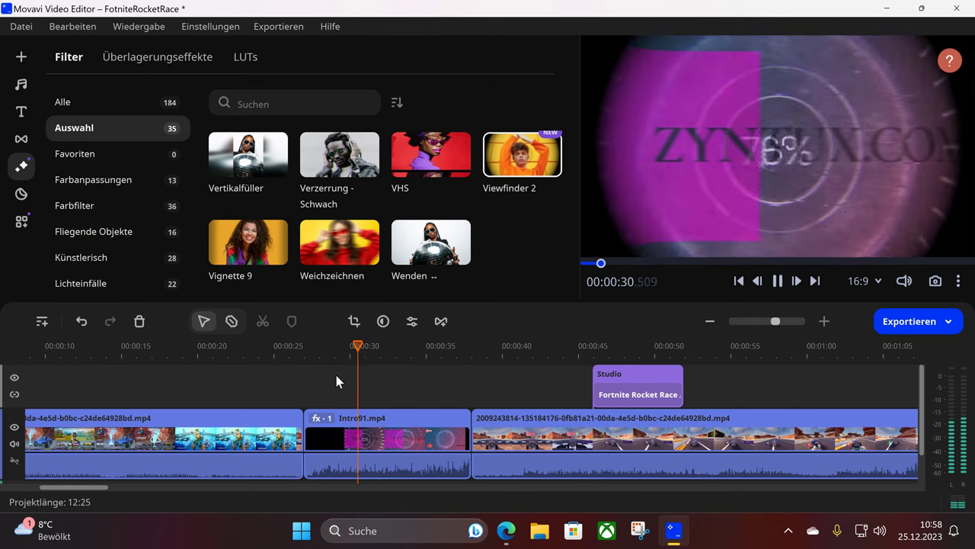
key("space")
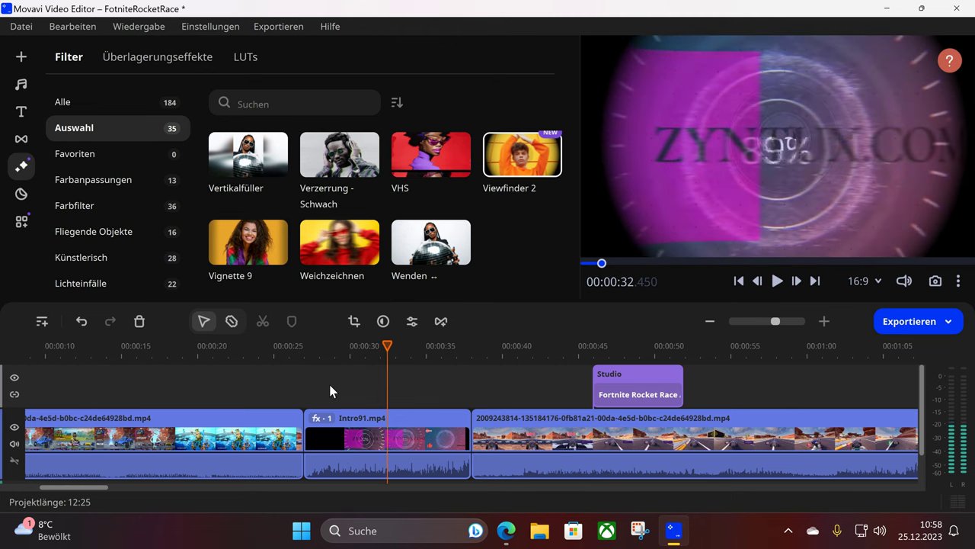
key("ctrl+z")
Apply the Colored sketch filter to the Intro91.mp4 clip, look through the filter categories and undo the filter.
scroll(383, 220, "up", 1)
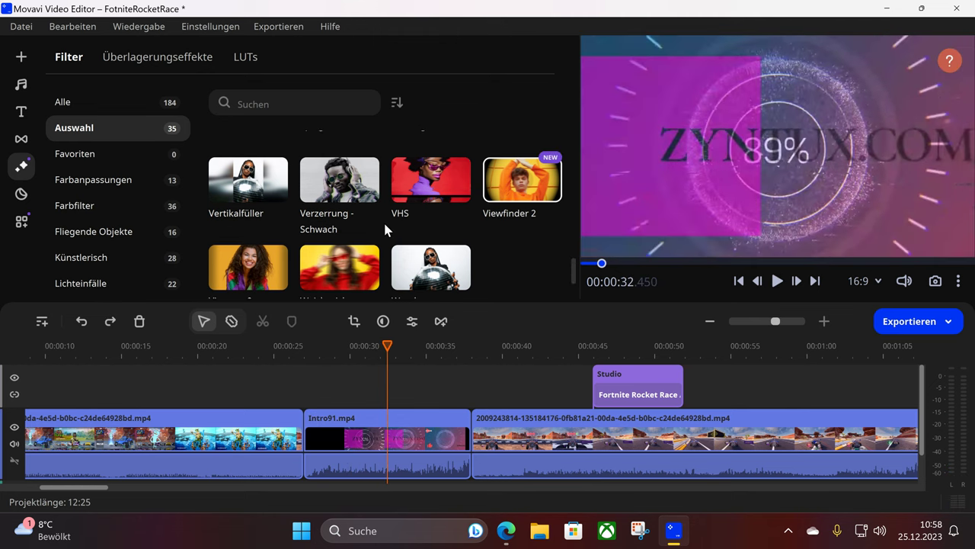
scroll(383, 220, "up", 5)
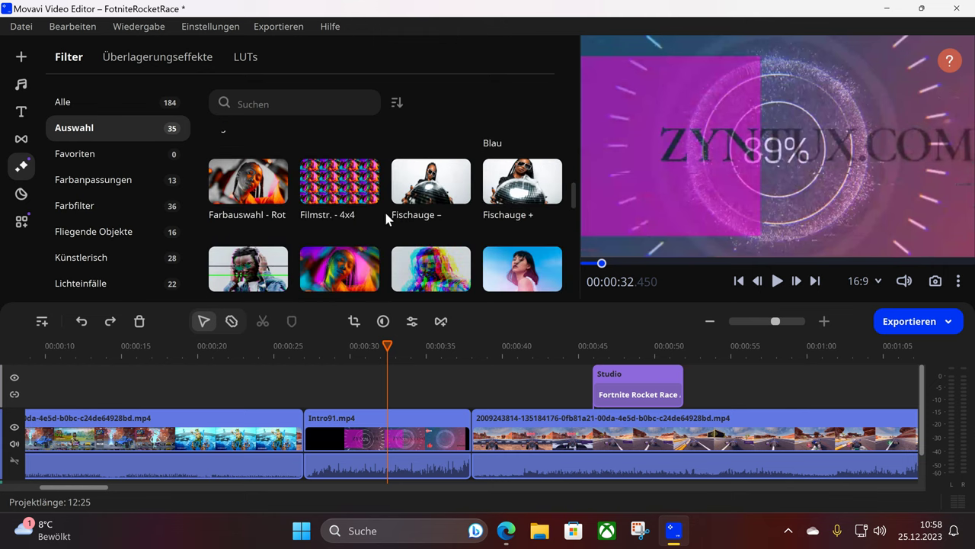
scroll(384, 210, "up", 4)
left_click_drag(339, 261, 371, 436)
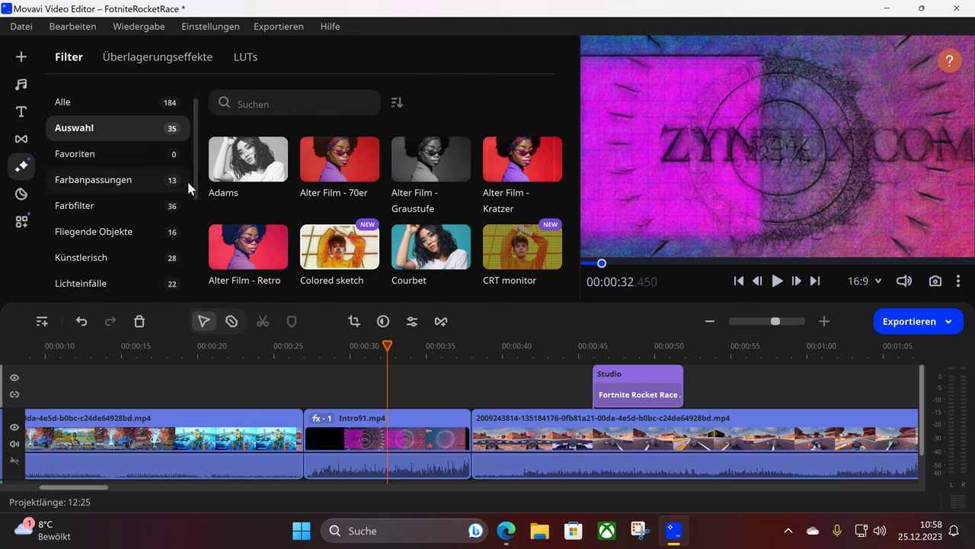
scroll(149, 175, "down", 3)
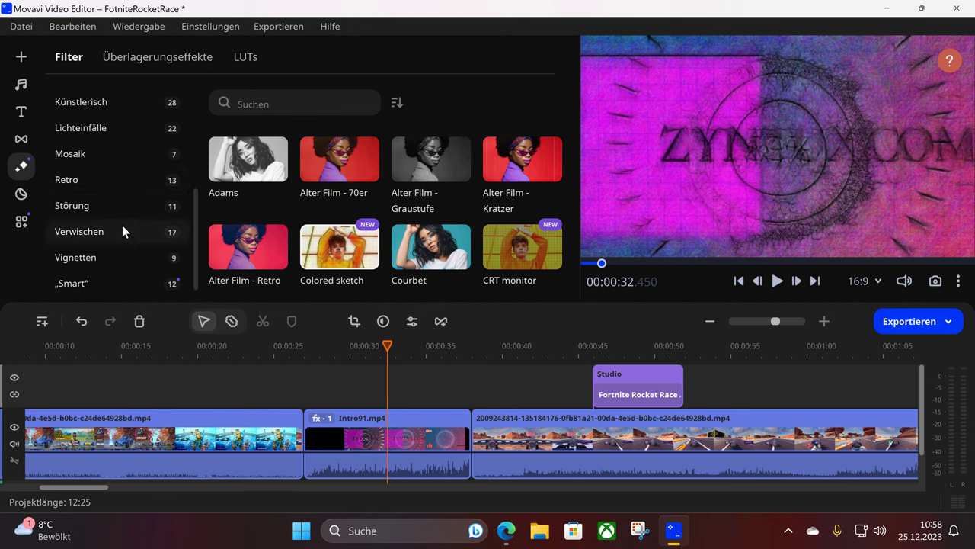
key("ctrl+z")
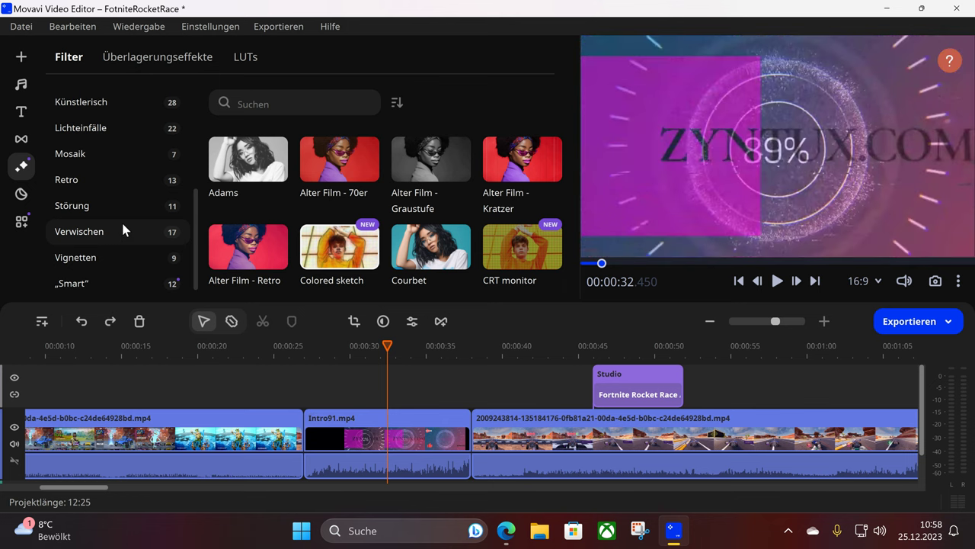
Apply the Pencil sketch filter from the "Smart" category to Intro91.mp4, check it at 00:00:35.480 and undo it.
left_click(94, 281)
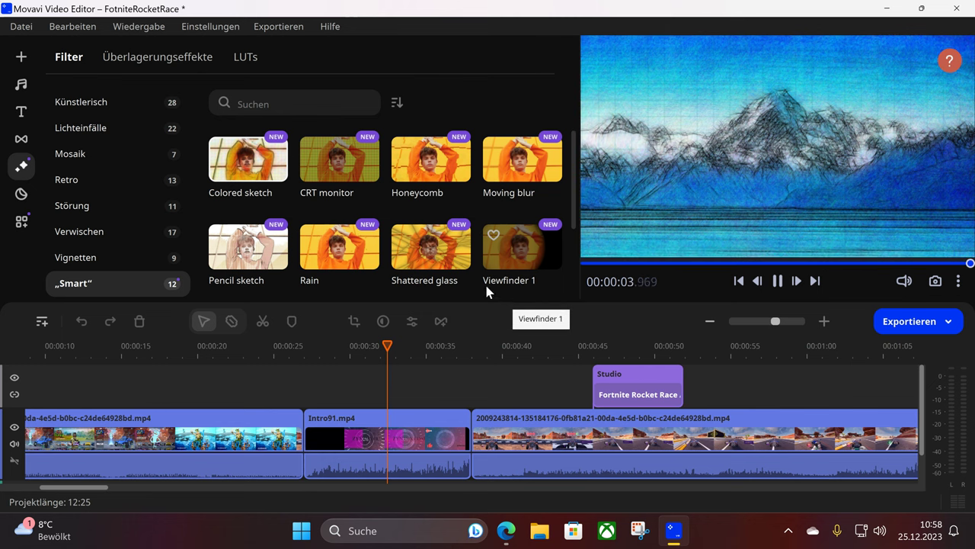
scroll(318, 217, "down", 2)
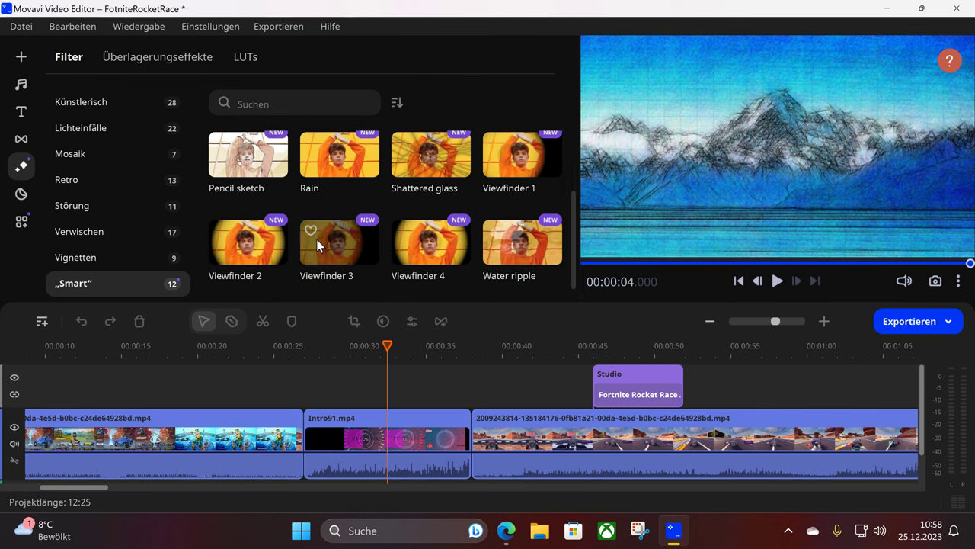
scroll(309, 230, "up", 1)
left_click_drag(268, 205, 358, 435)
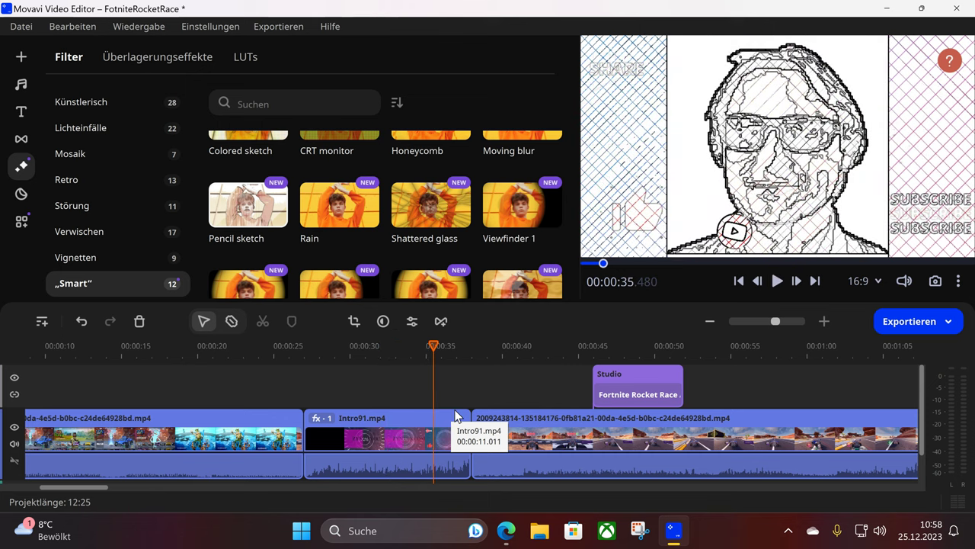
key("ctrl+z")
Apply the Shattered glass filter from the "Smart" category to the Intro91.mp4 clip, undo it and look over the remaining filters.
scroll(436, 229, "up", 1)
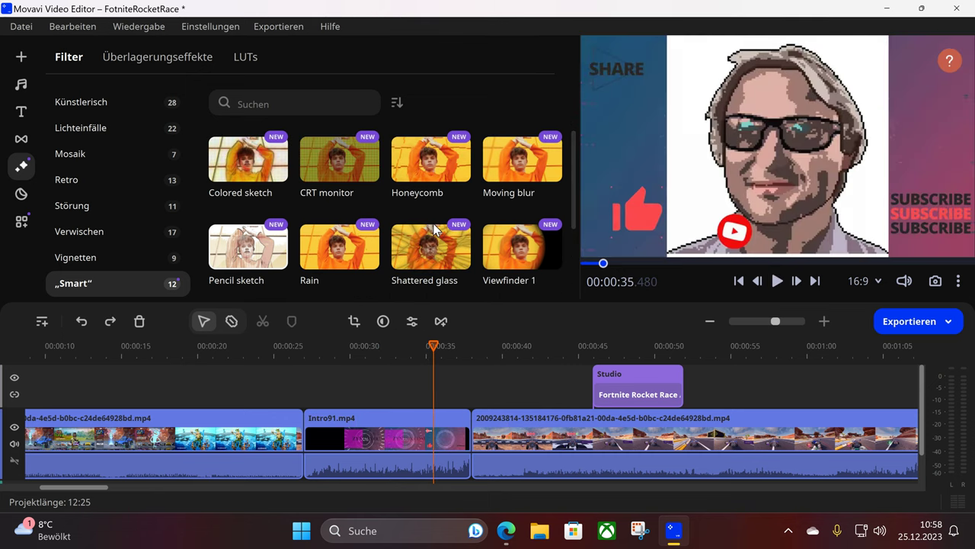
scroll(406, 163, "down", 1)
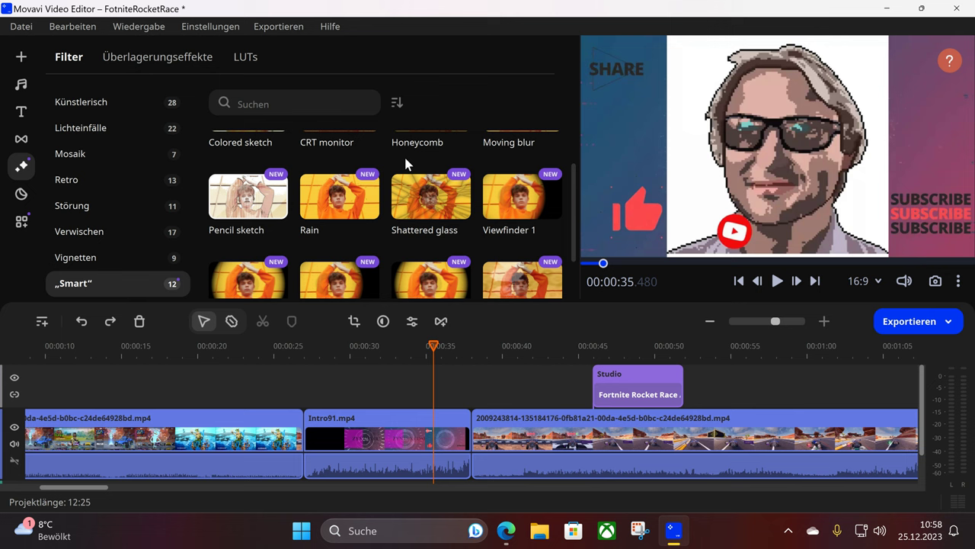
scroll(411, 186, "up", 1)
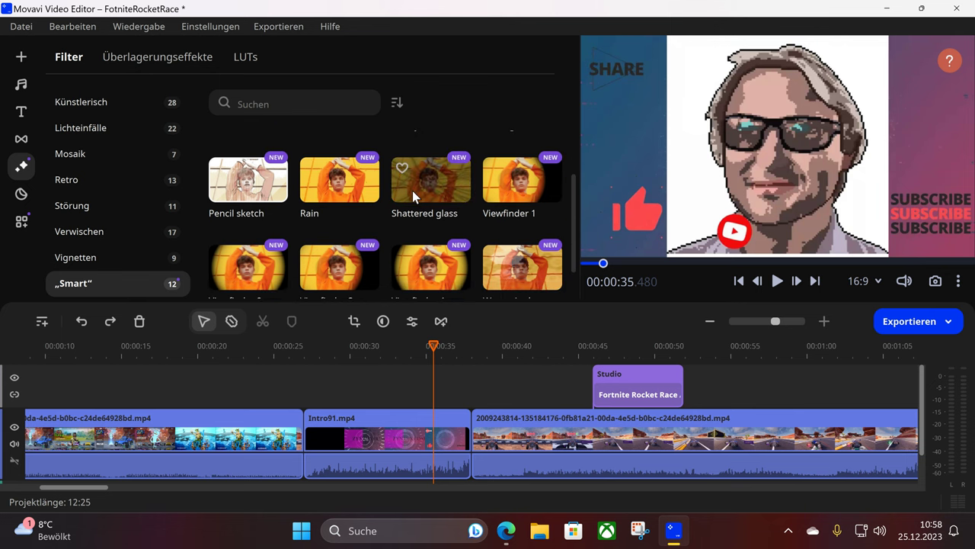
left_click_drag(419, 202, 349, 437)
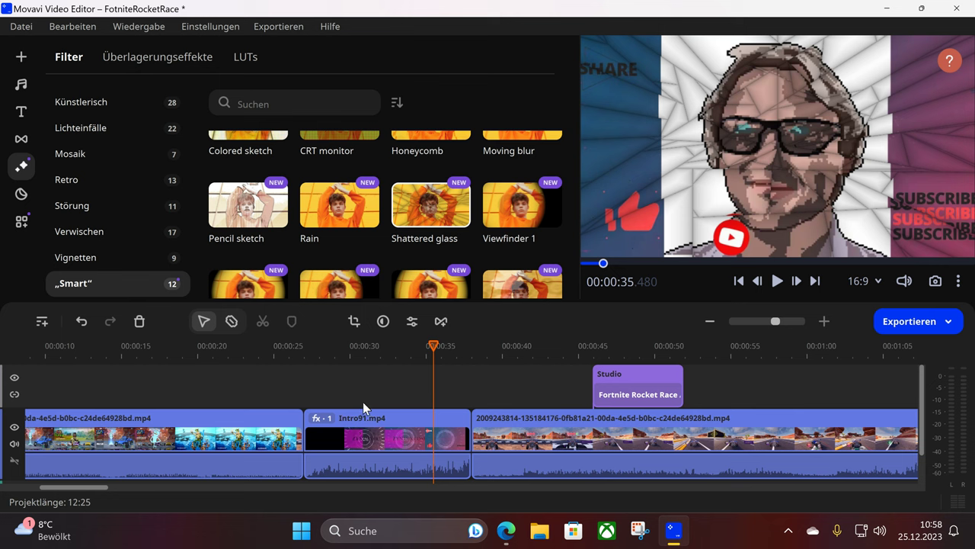
key("ctrl+z")
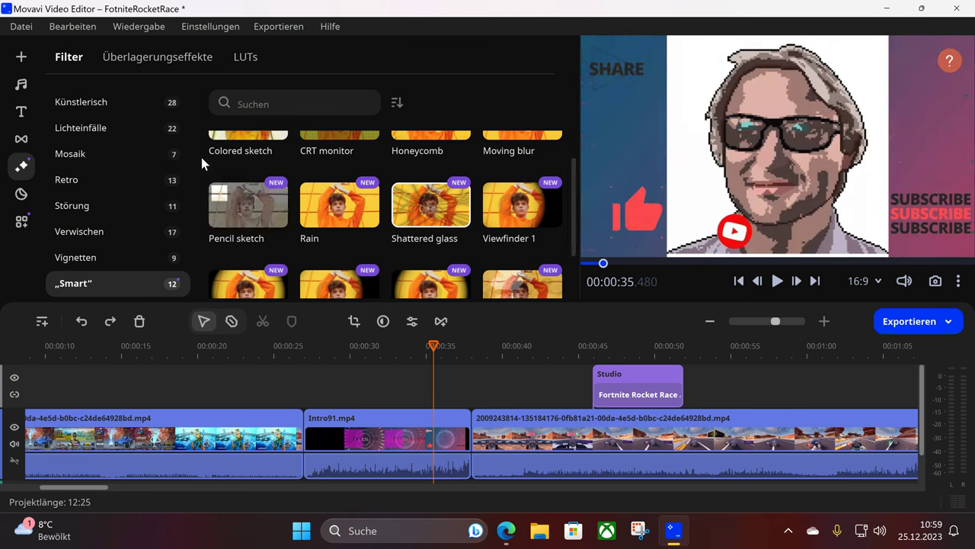
scroll(335, 244, "down", 1)
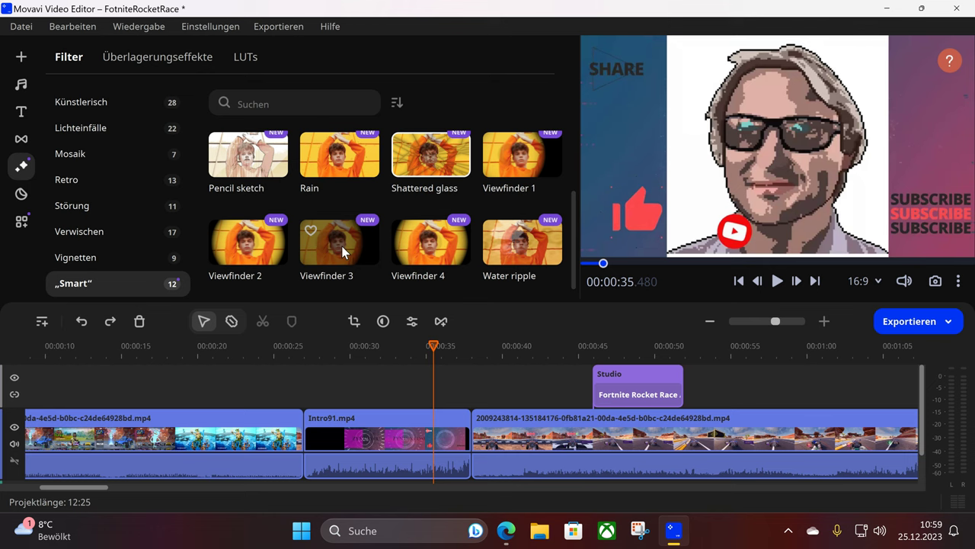
scroll(354, 241, "up", 1)
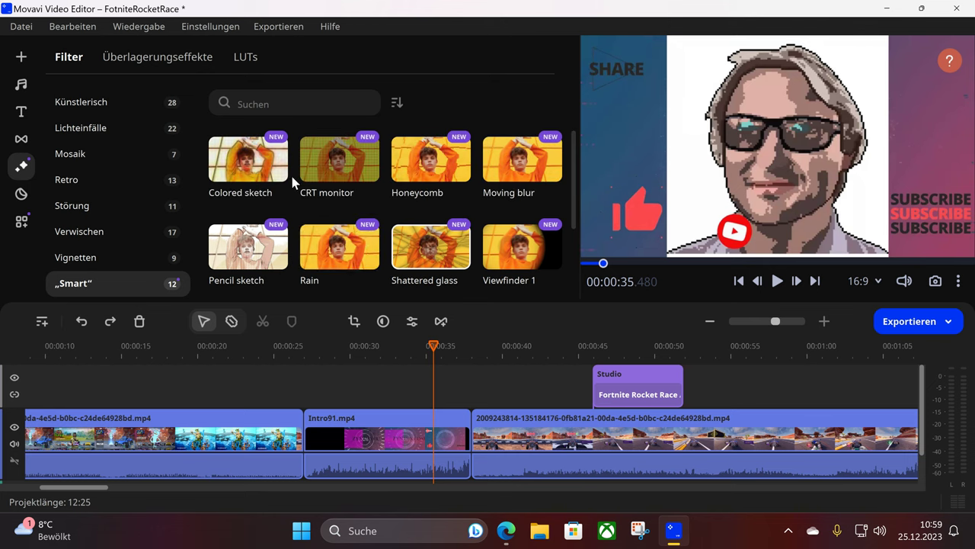
Look through the Auswahl overlay effects and the LUTs, acknowledging the hint about uploading LUTs.
left_click(146, 57)
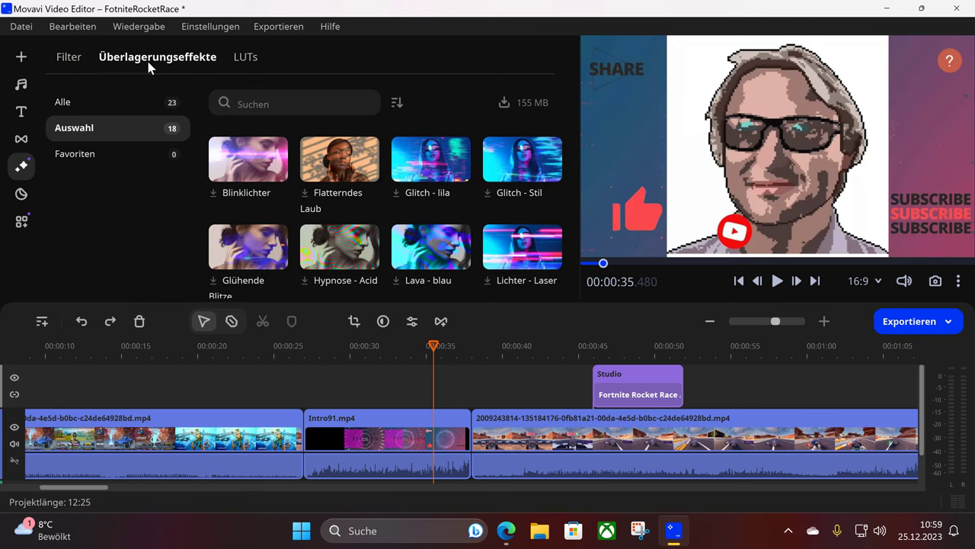
scroll(399, 193, "down", 4)
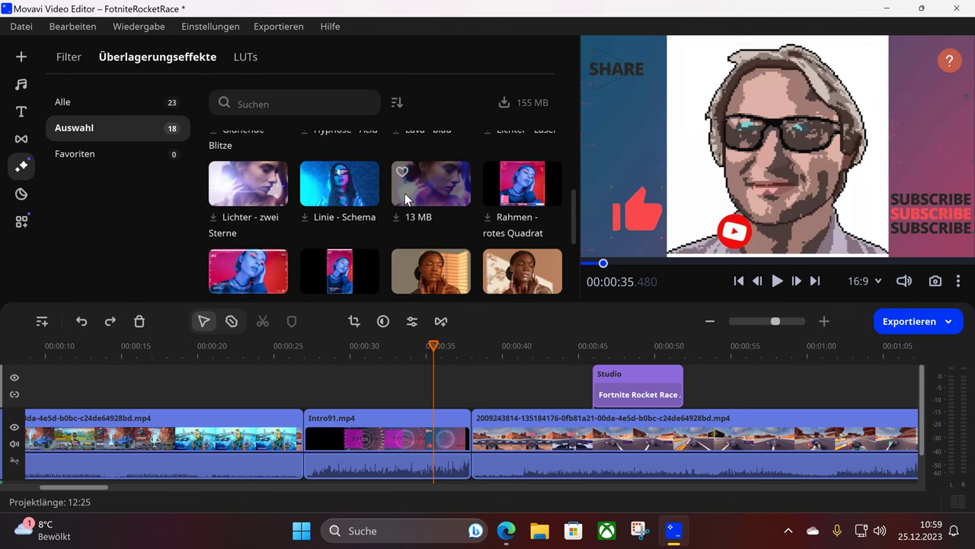
left_click(235, 57)
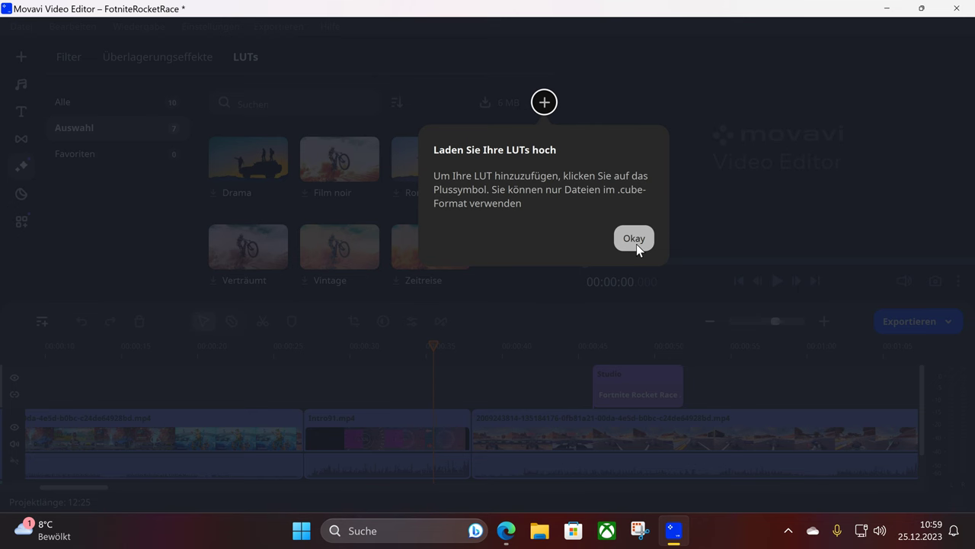
left_click(635, 240)
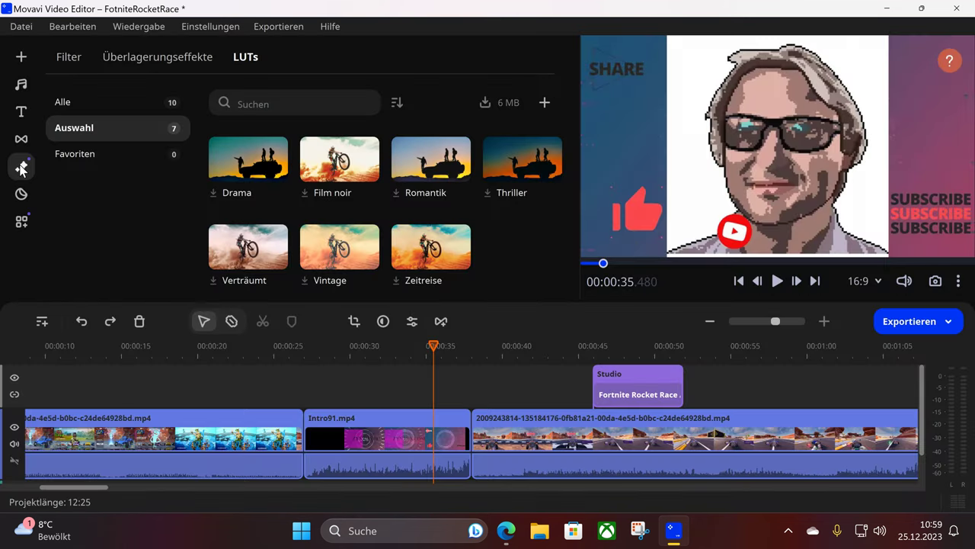
Open the additional video editing tools and look through the full list, from Farbanpassungen to Zeitlupe.
left_click(22, 222)
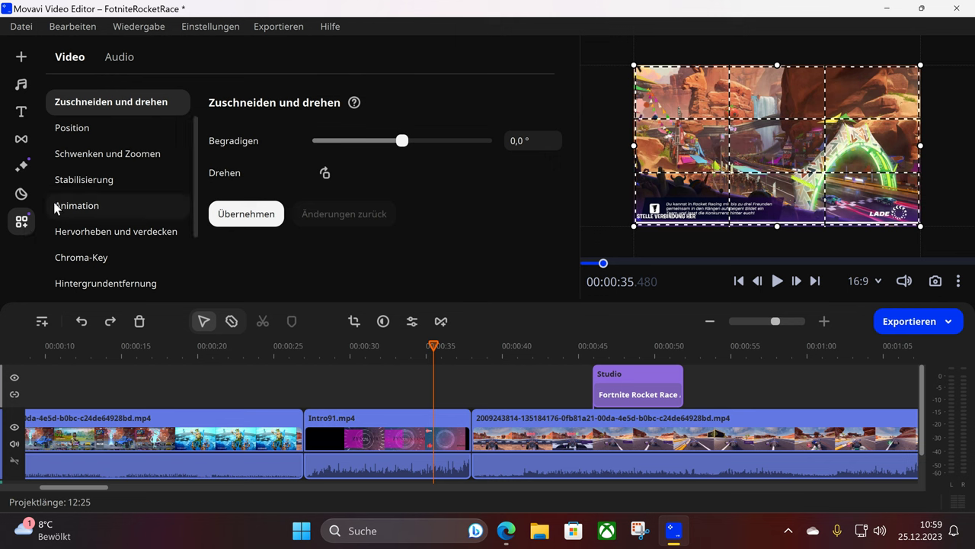
scroll(81, 188, "up", 1)
scroll(84, 193, "down", 2)
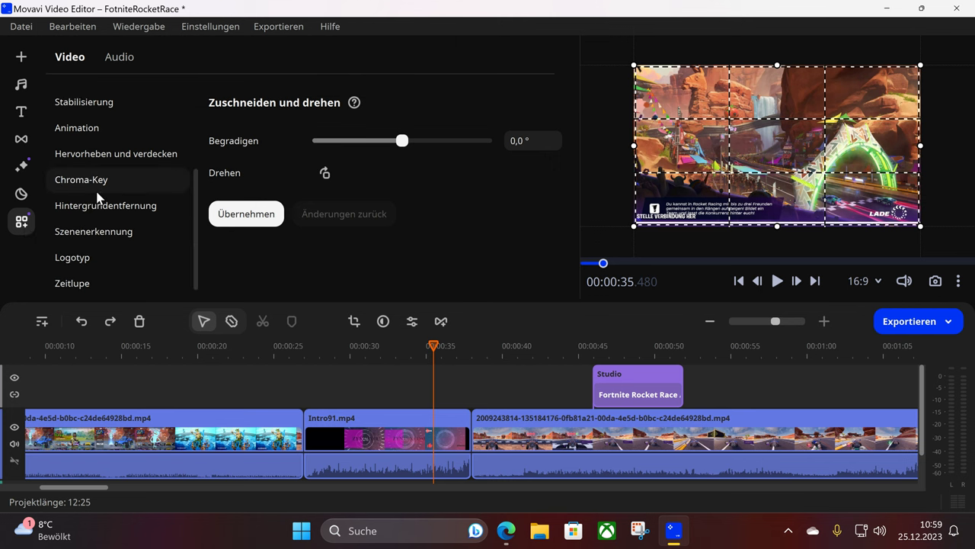
scroll(134, 212, "up", 2)
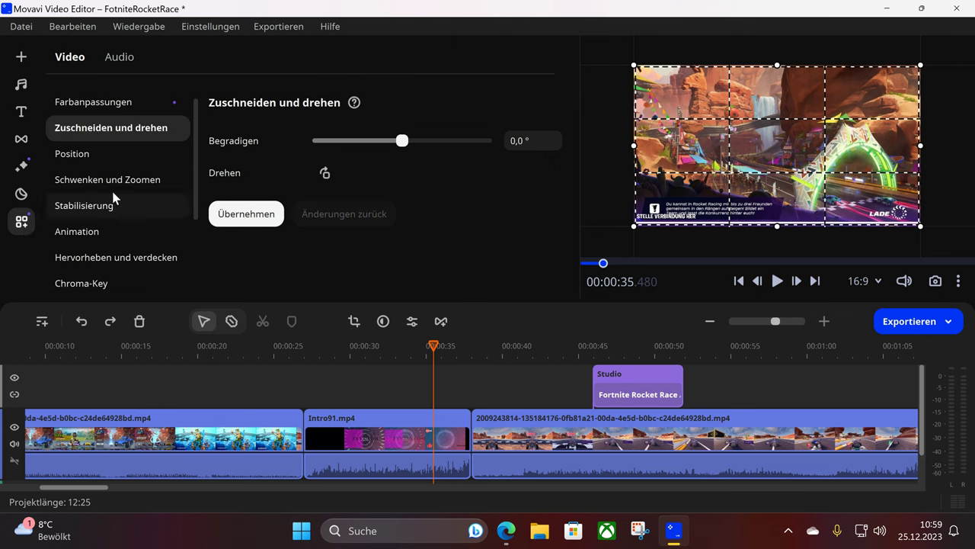
scroll(154, 156, "down", 2)
scroll(153, 161, "up", 2)
Browse the Farbanpassungen presets, apply the Rubinrot preset to the Intro91.mp4 clip and undo it.
left_click(120, 107)
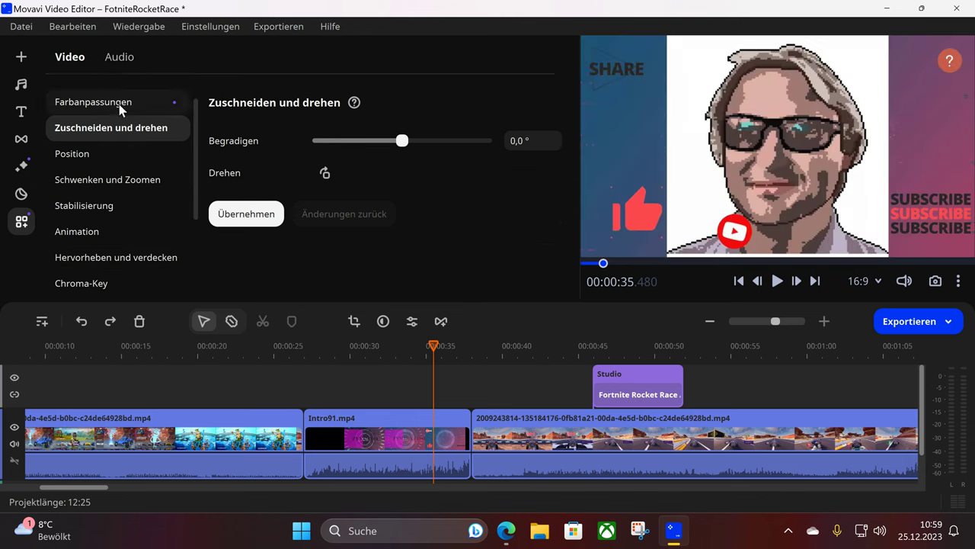
scroll(350, 191, "down", 1)
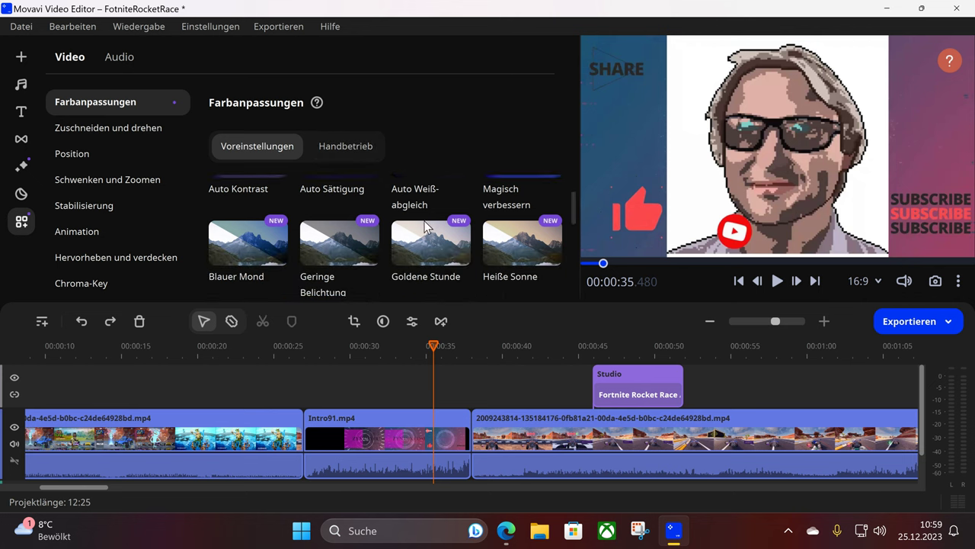
scroll(351, 214, "down", 1)
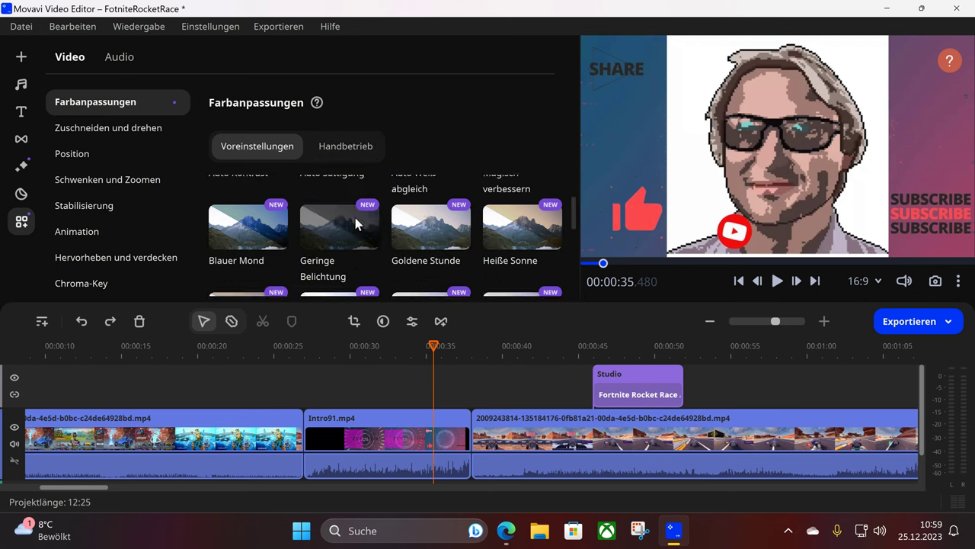
scroll(355, 218, "down", 1)
scroll(400, 253, "down", 1)
scroll(402, 254, "down", 1)
scroll(406, 257, "up", 1)
scroll(408, 263, "up", 1)
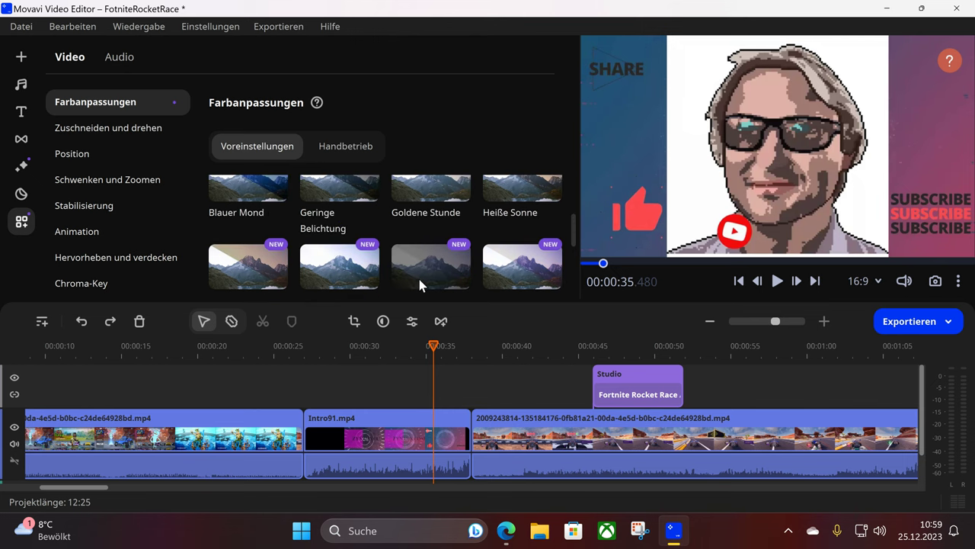
left_click_drag(516, 239, 341, 436)
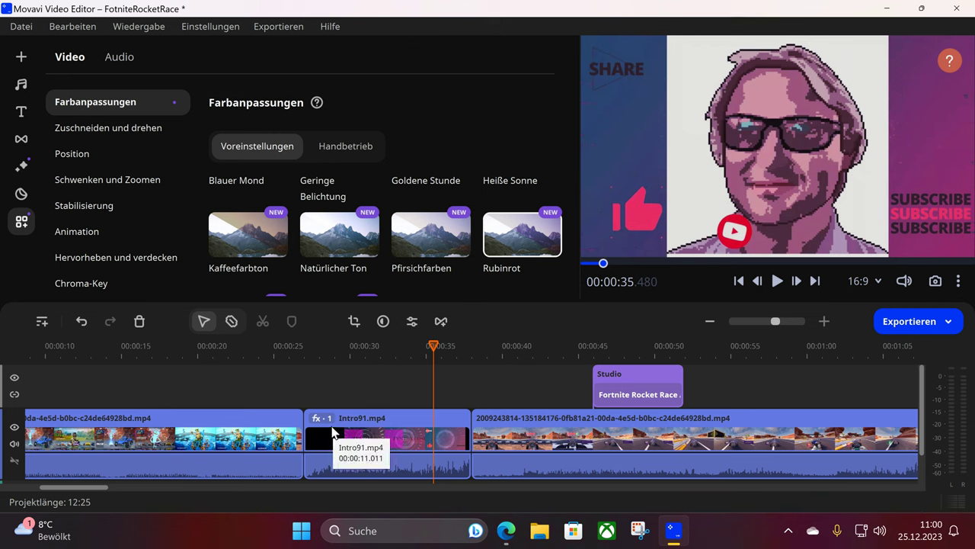
key("ctrl+z")
Examine the manual colour adjustment settings (Handbetrieb), such as brightness, contrast and saturation.
left_click(362, 141)
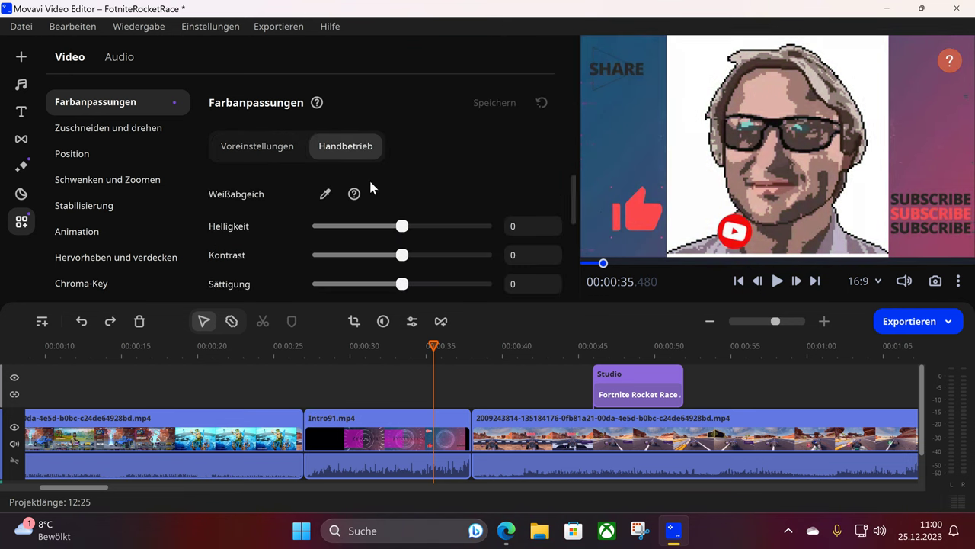
scroll(366, 219, "down", 2)
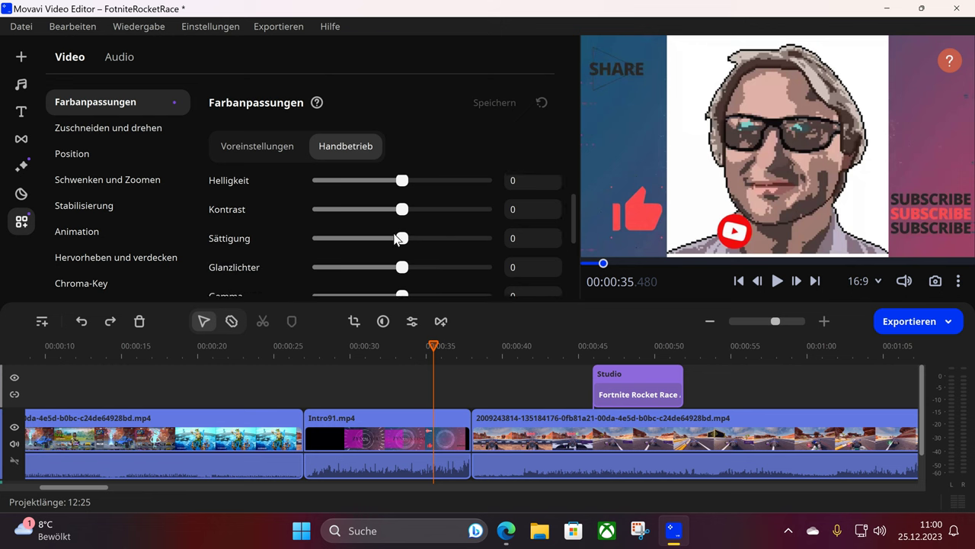
scroll(84, 228, "down", 3)
View the settings of the Logotyp, Zeitlupe and Szenenerkennung video tools.
left_click(80, 259)
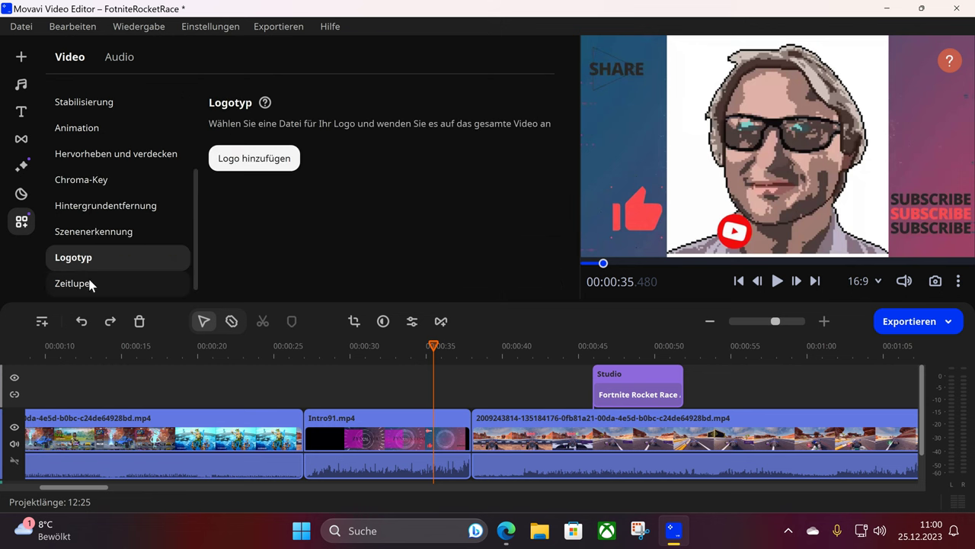
left_click(87, 283)
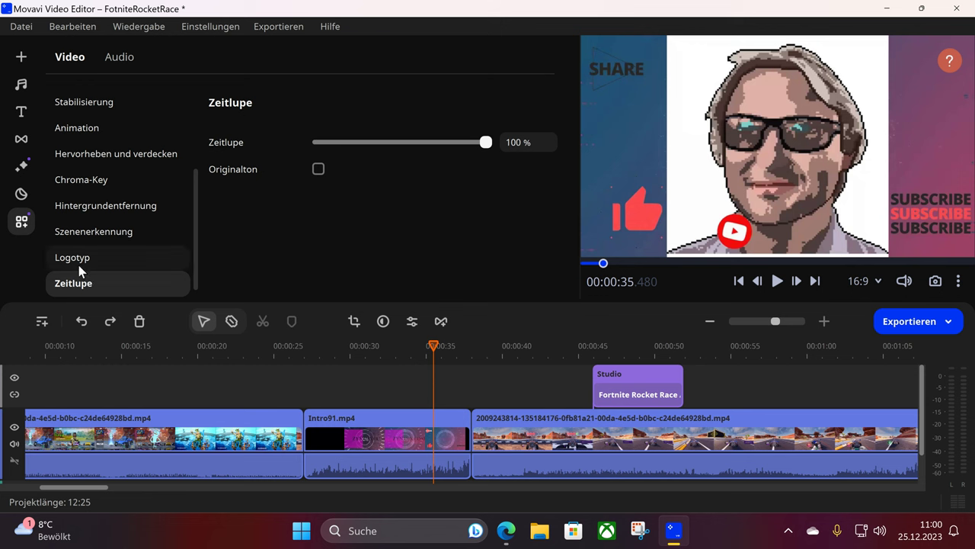
left_click(70, 232)
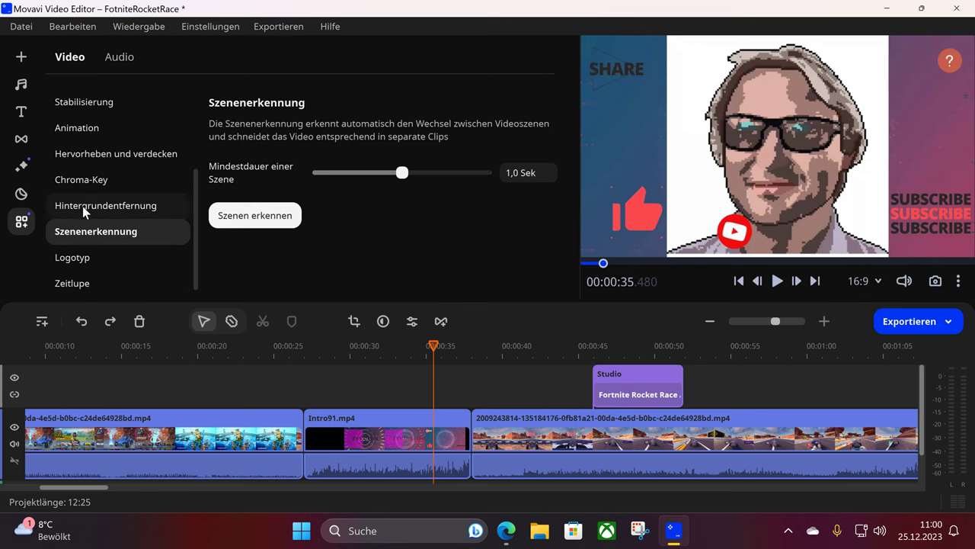
Set the background removal (Hintergrundentfernung) mode to Genau for high accuracy.
left_click(83, 207)
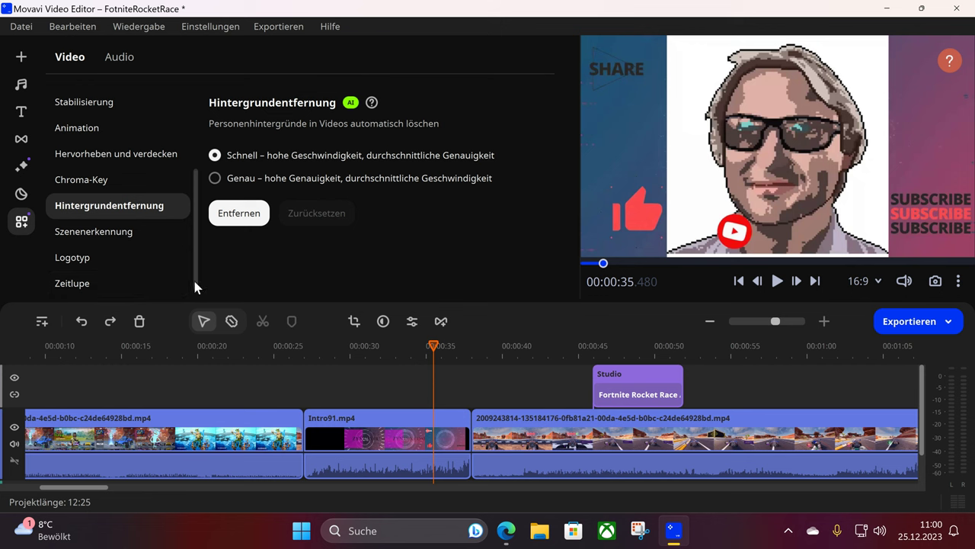
left_click(277, 178)
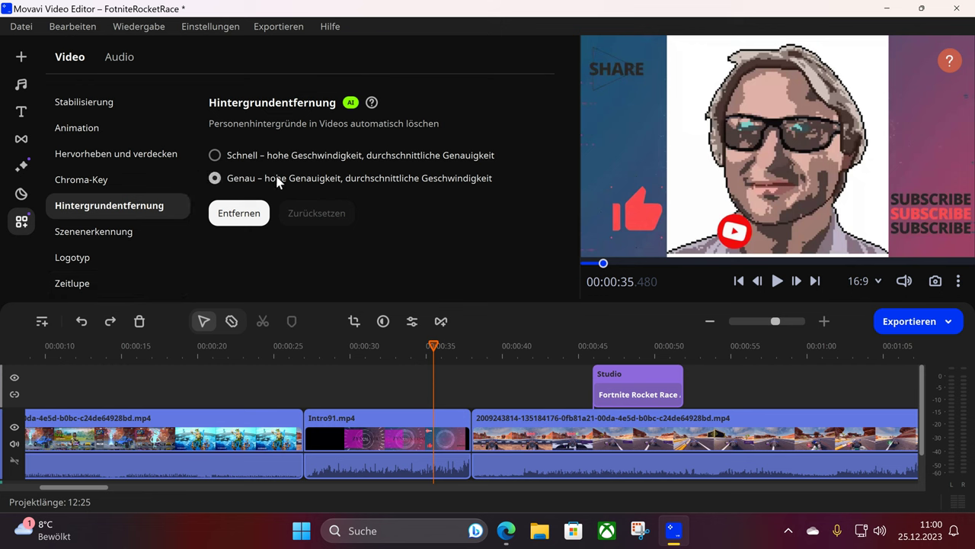